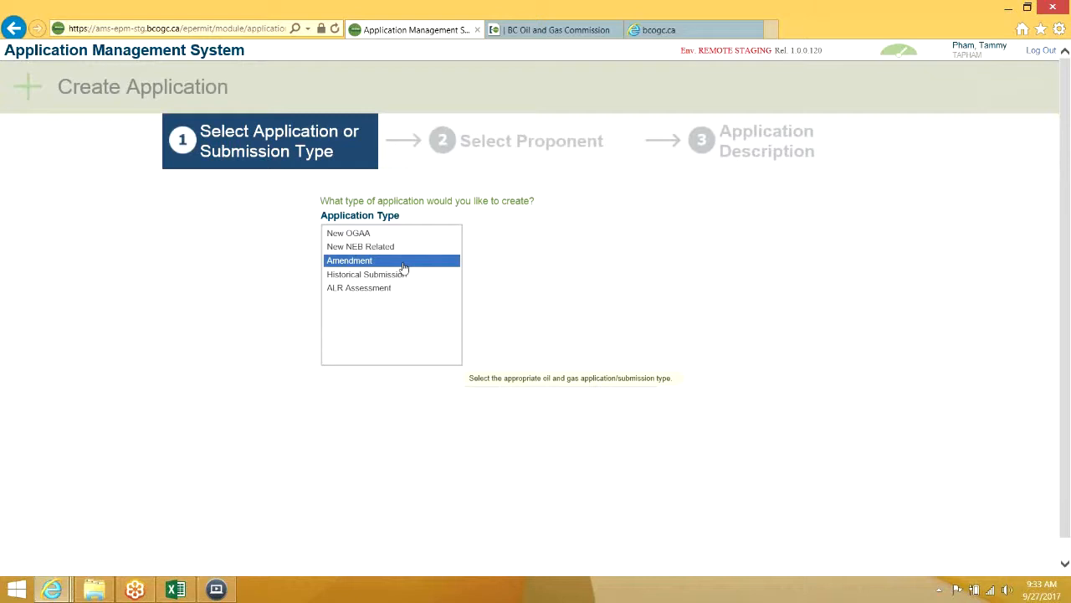
# Choose Amendment as the application type and continue to the amendment details step
pyautogui.click(403, 264)
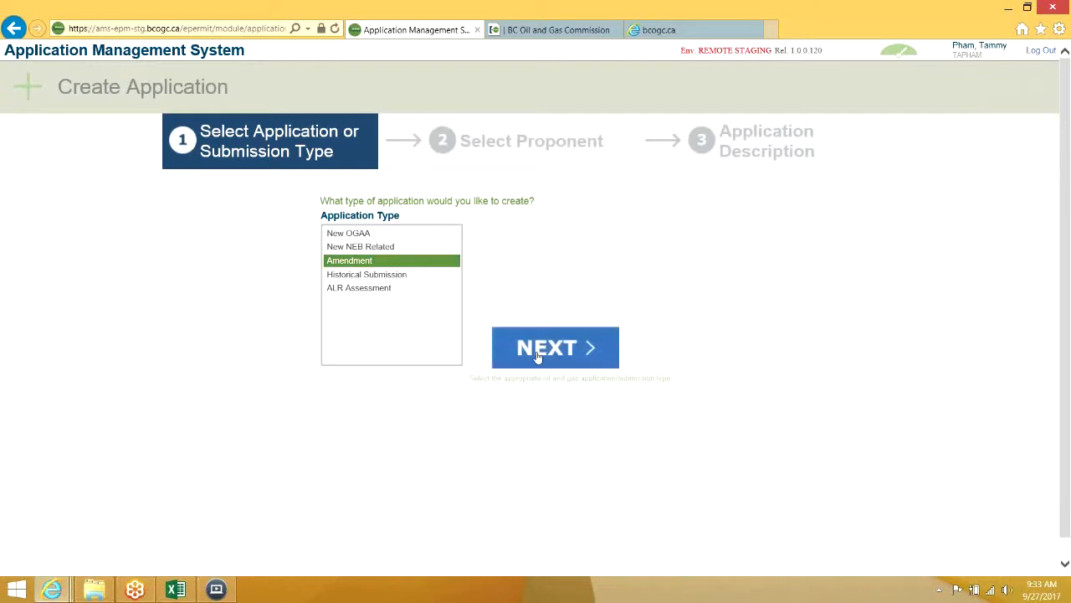
pyautogui.click(538, 352)
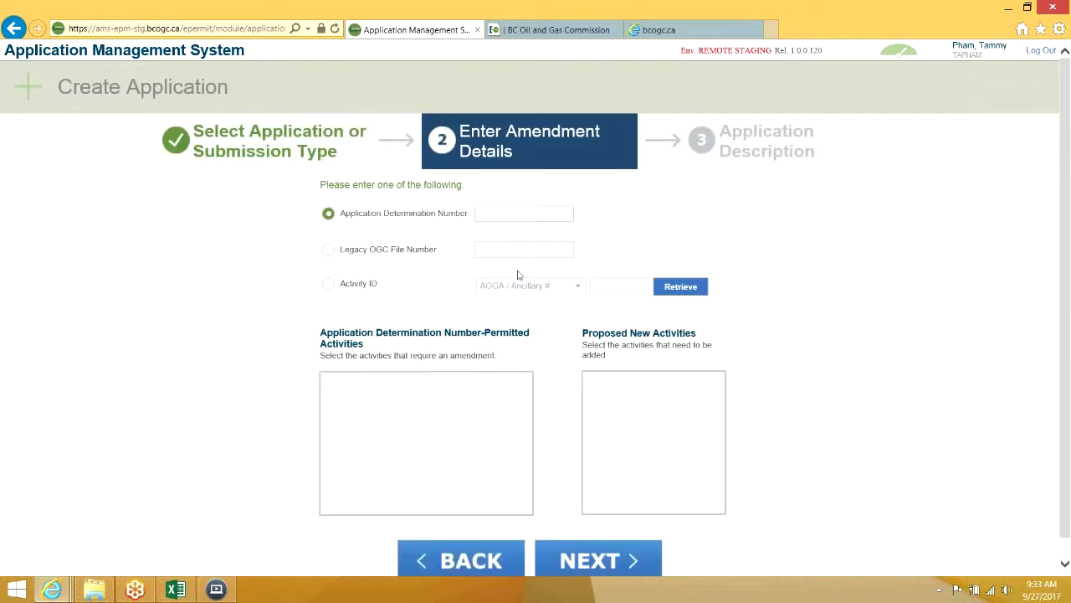
pyautogui.click(176, 590)
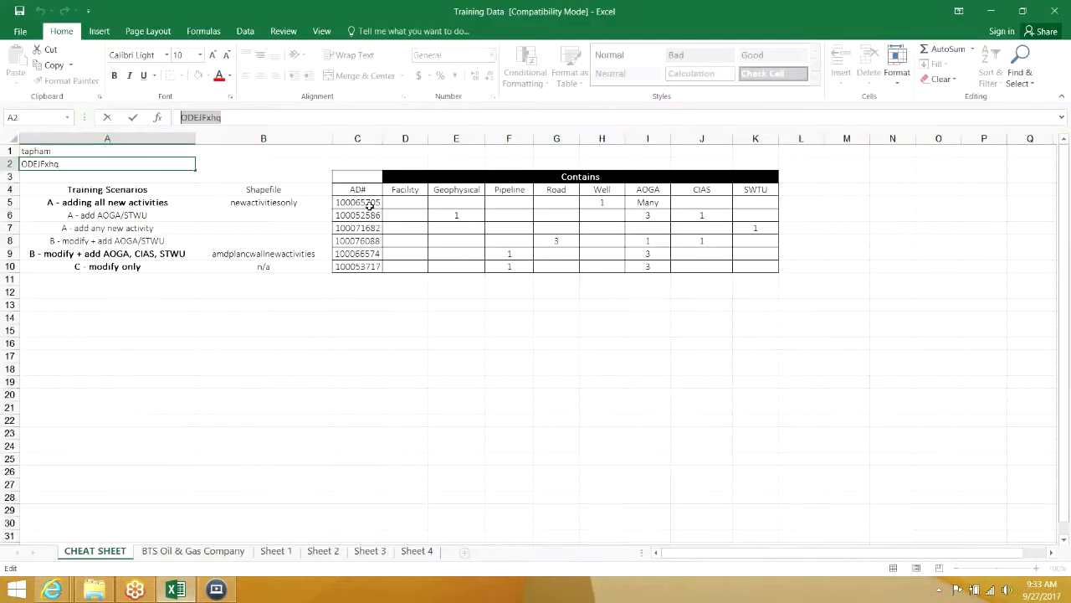
# Copy AD# 100065705 from cell C5 of the Training Data sheet for the browser
pyautogui.click(360, 202)
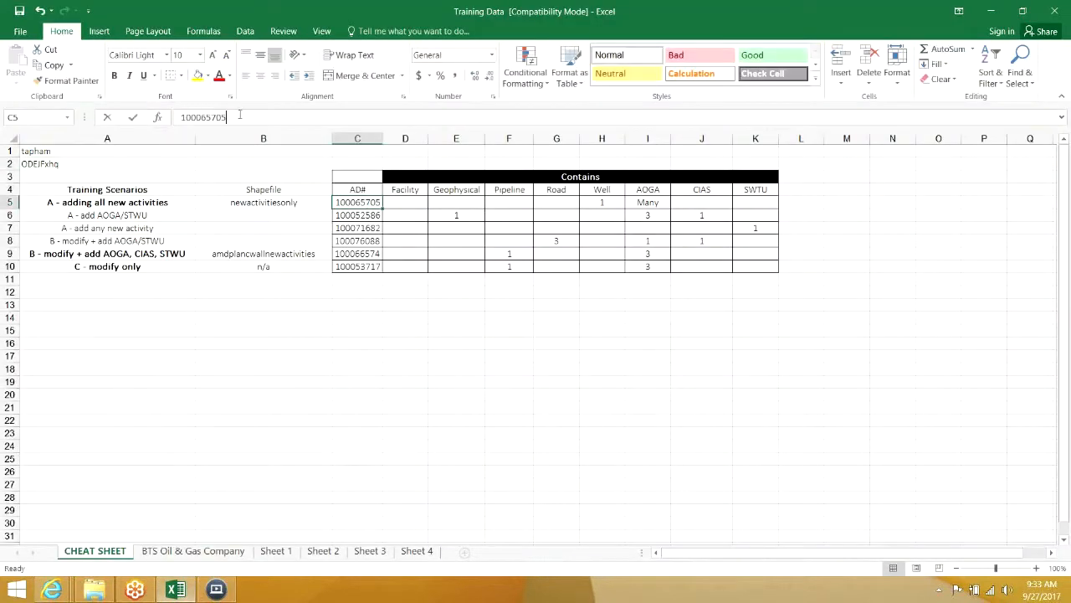
pyautogui.click(248, 114)
pyautogui.moveTo(249, 114); pyautogui.dragTo(179, 117)
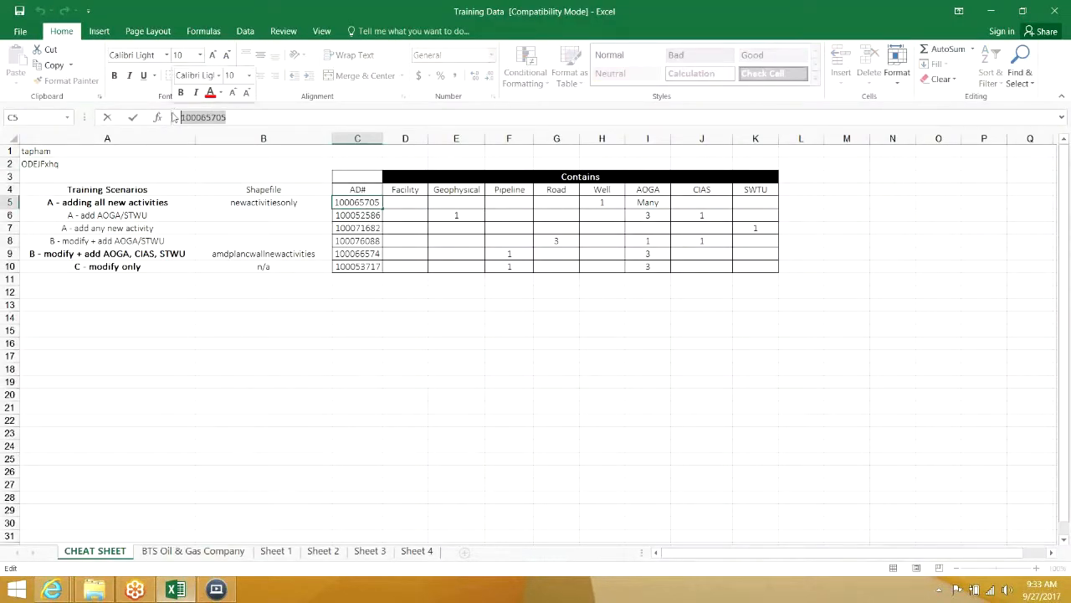
pyautogui.click(52, 589)
pyautogui.click(80, 525)
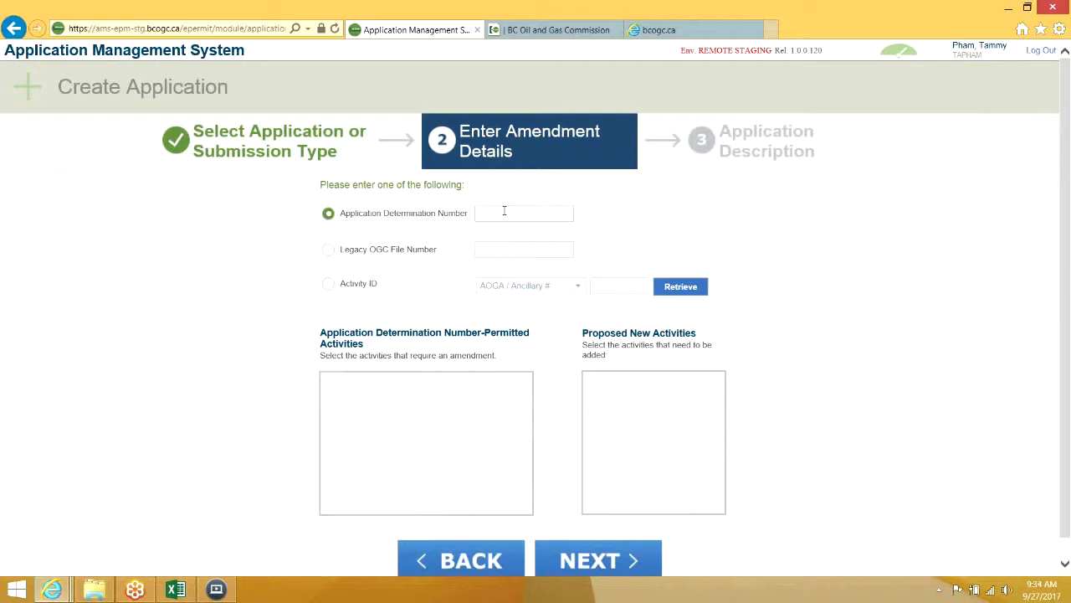
pyautogui.click(176, 589)
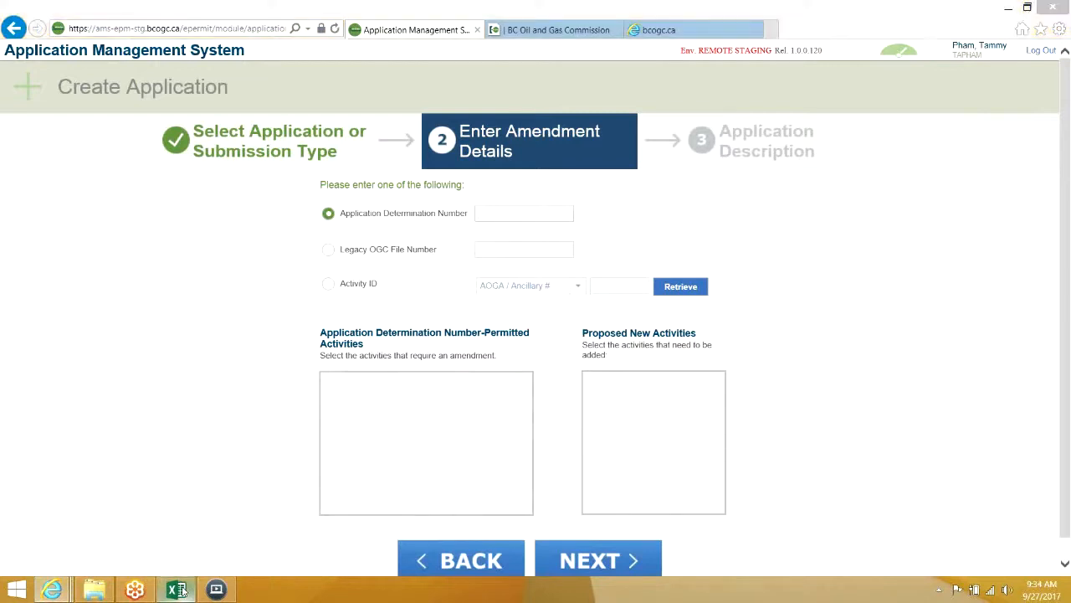
pyautogui.moveTo(226, 117); pyautogui.dragTo(157, 117)
pyautogui.hotkey('ctrl', 'c')
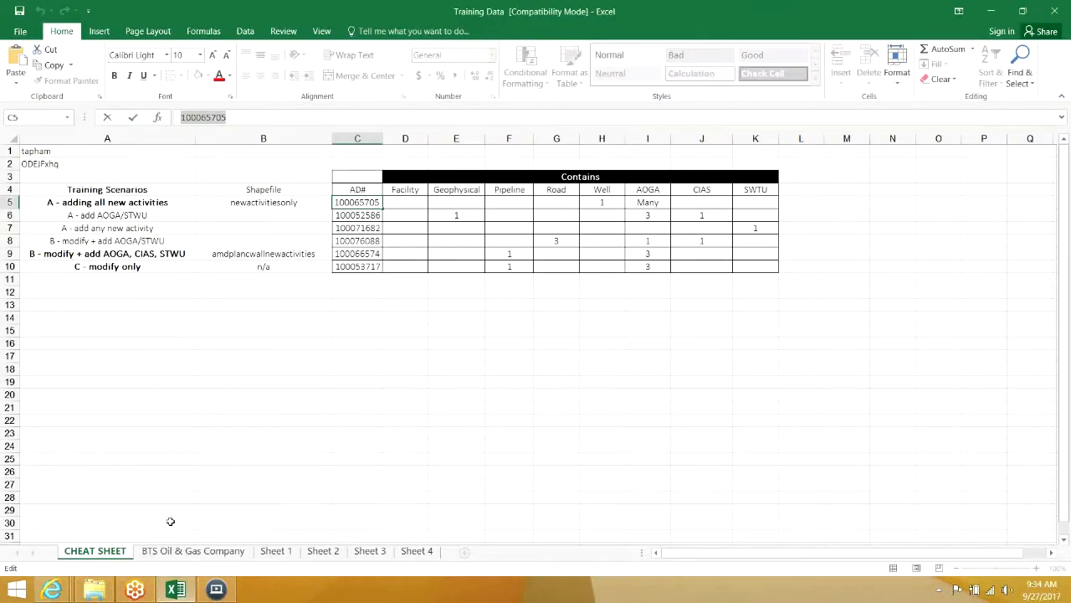
pyautogui.click(68, 591)
# Paste 100065705 into Application Determination Number and retrieve its activities
pyautogui.click(89, 512)
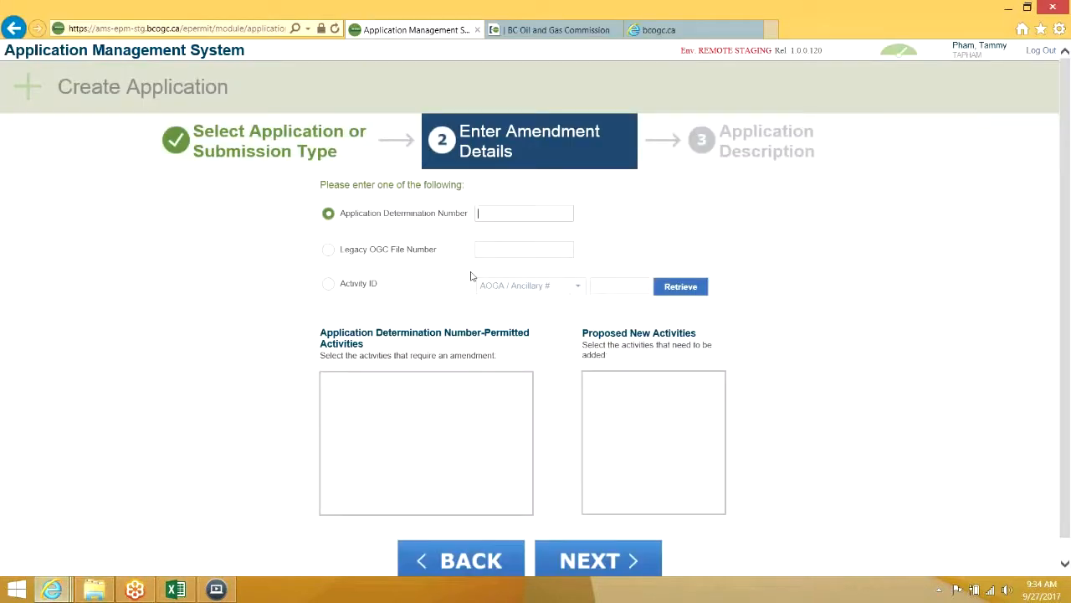
pyautogui.click(512, 213)
pyautogui.hotkey('ctrl', 'v')
pyautogui.click(698, 288)
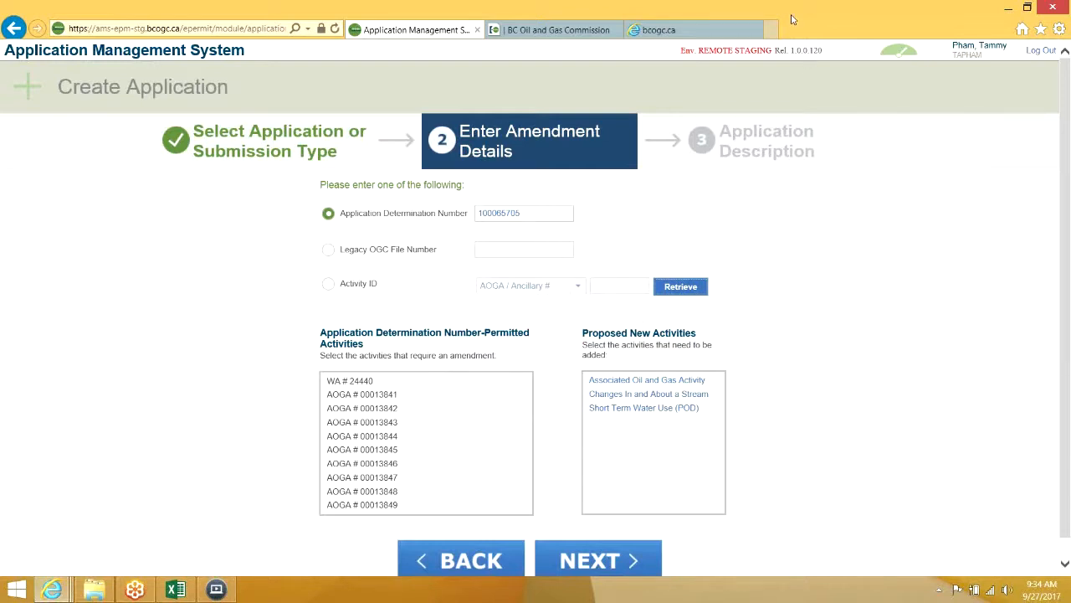
# Review the permitted activities and mark AOGA # 00013841 for amendment
pyautogui.click(446, 383)
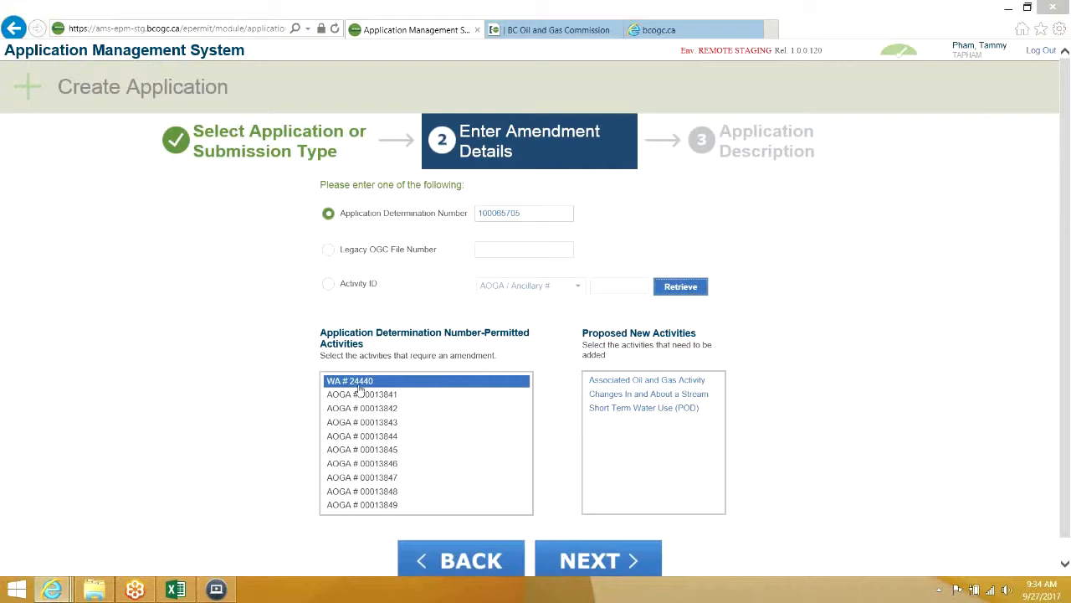
pyautogui.moveTo(405, 393); pyautogui.dragTo(425, 417)
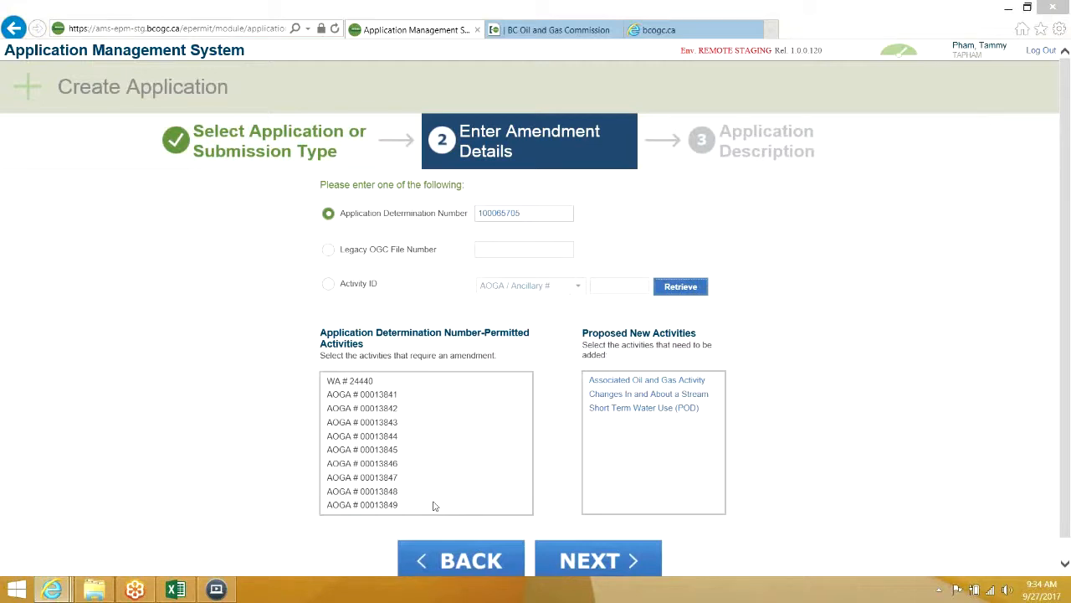
pyautogui.click(411, 401)
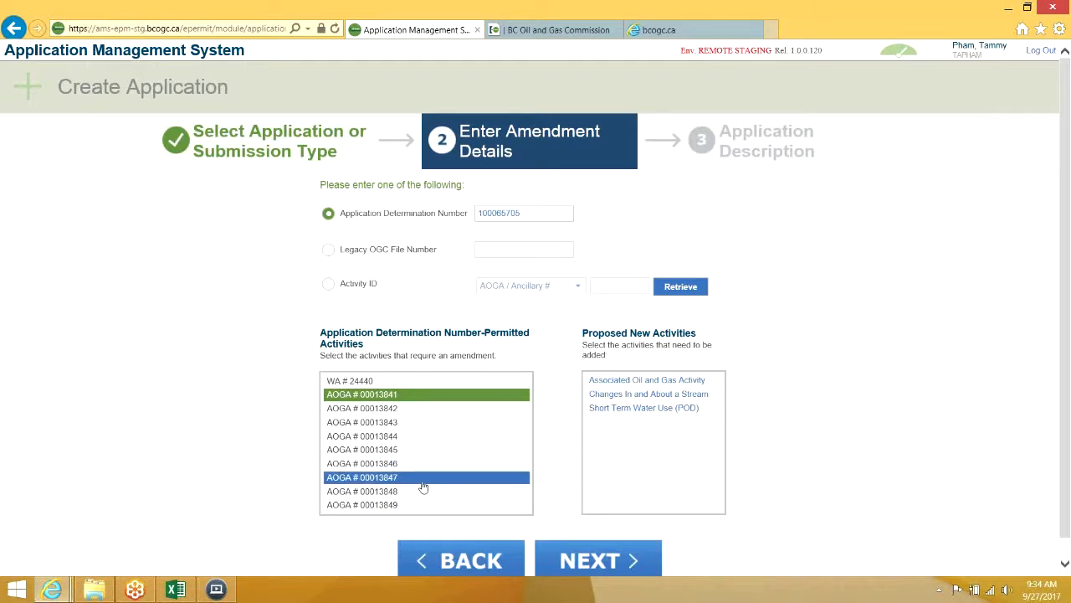
# Deselect AOGA # 00013841 and select Associated Oil and Gas Activity, Changes In and About a Stream, and Short Term Water Use (POD) as new
pyautogui.click(432, 399)
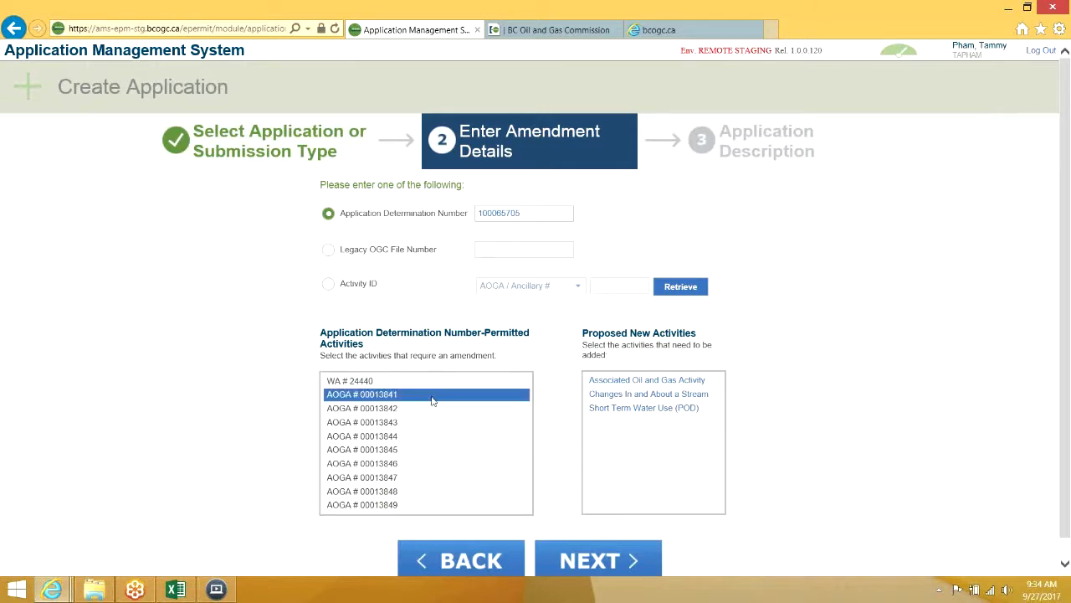
pyautogui.click(647, 384)
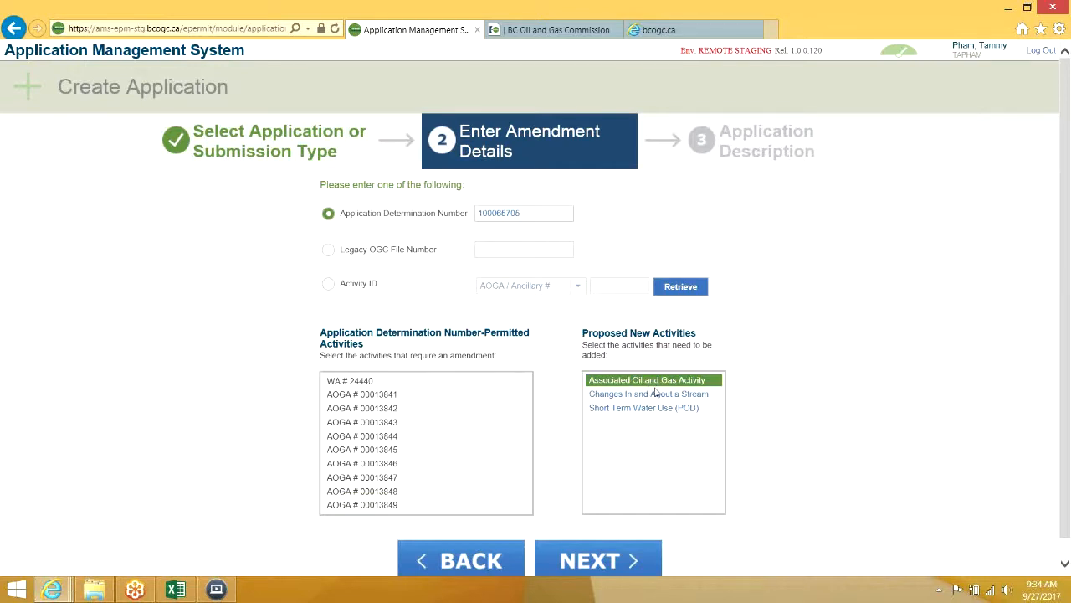
pyautogui.click(658, 397)
pyautogui.click(658, 408)
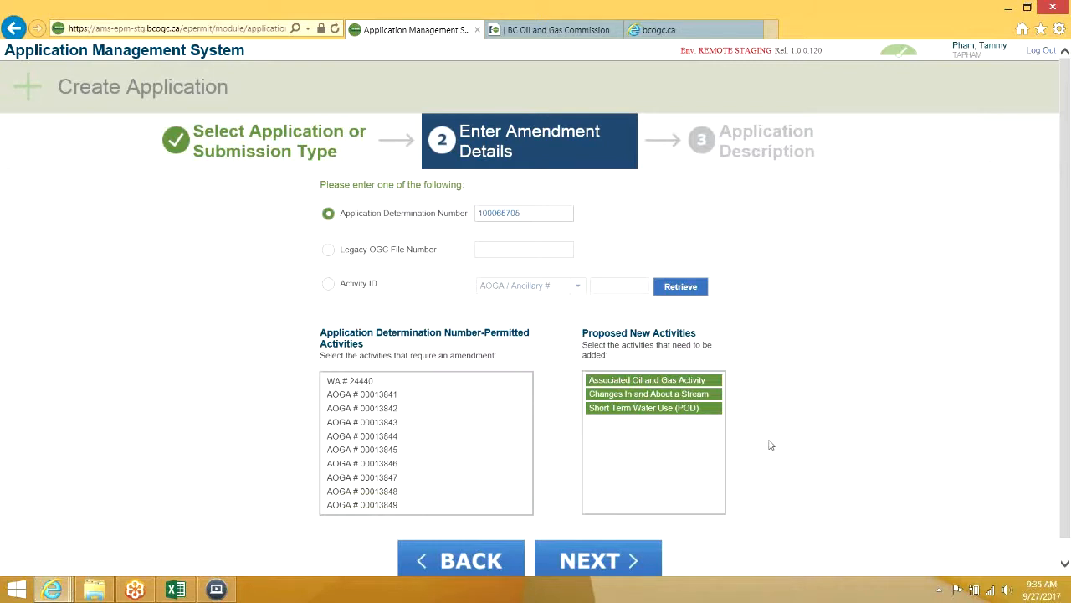
pyautogui.click(587, 559)
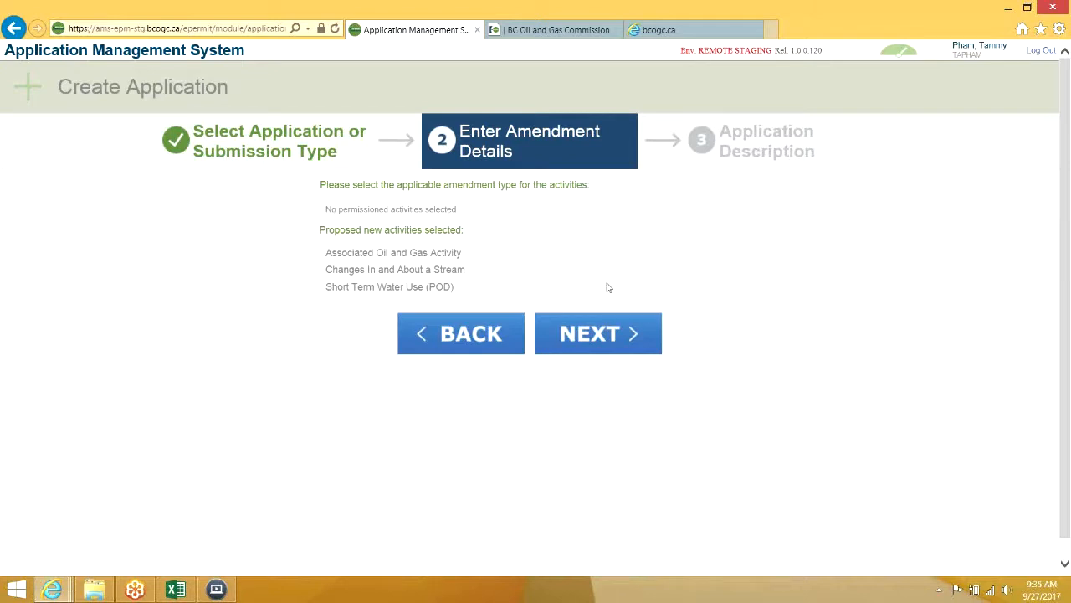
# Advance from the amendment-type page to the Application Description step
pyautogui.click(618, 331)
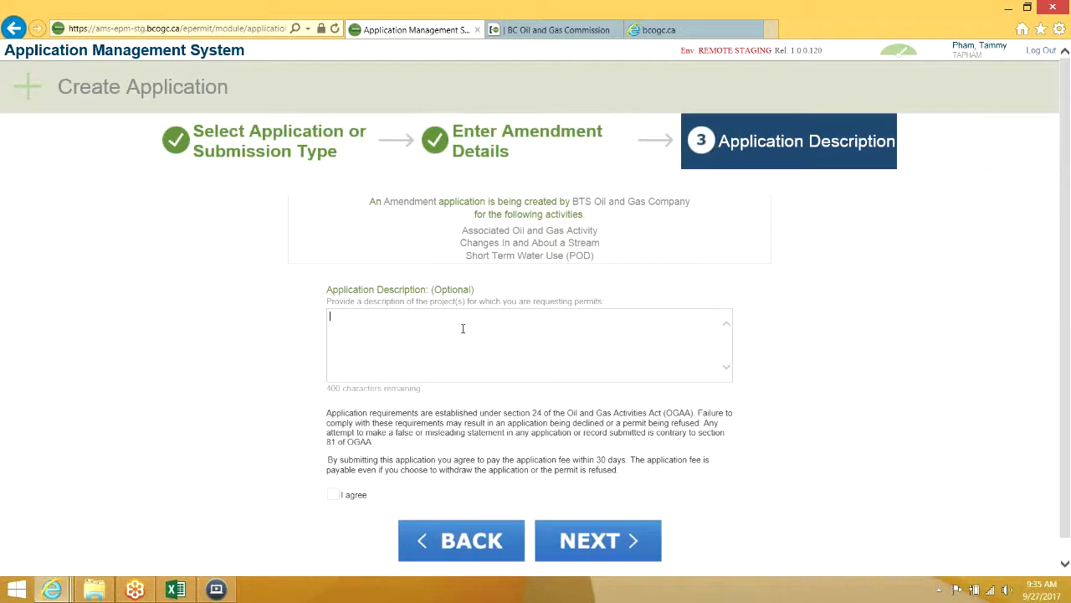
# Describe it as 'amendment with new activities only', accept the terms, and create the amendment
pyautogui.write('mendment with new activities only')
pyautogui.click(334, 494)
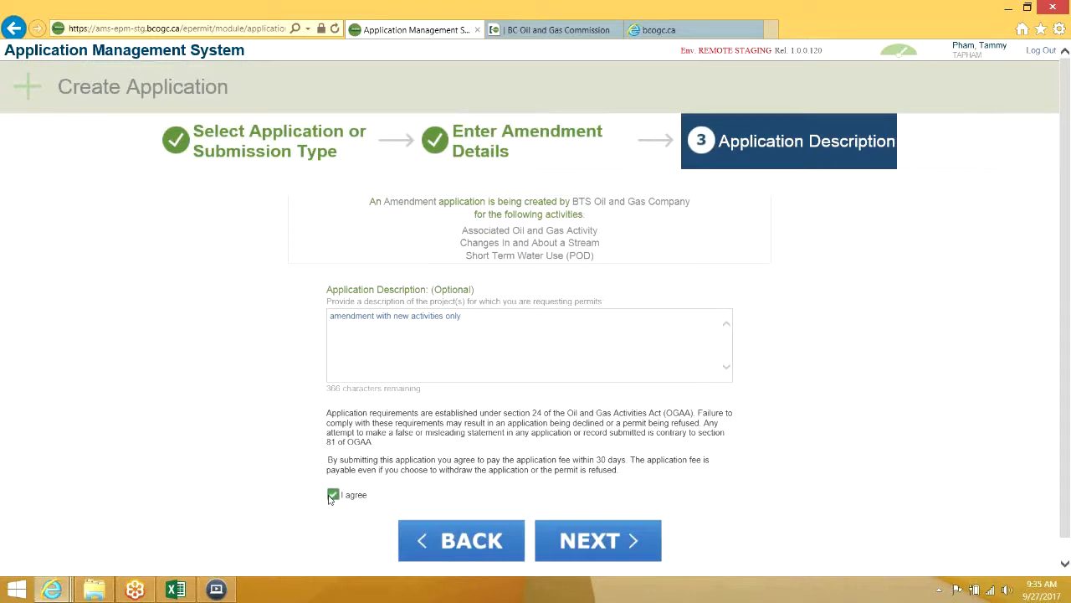
pyautogui.click(641, 538)
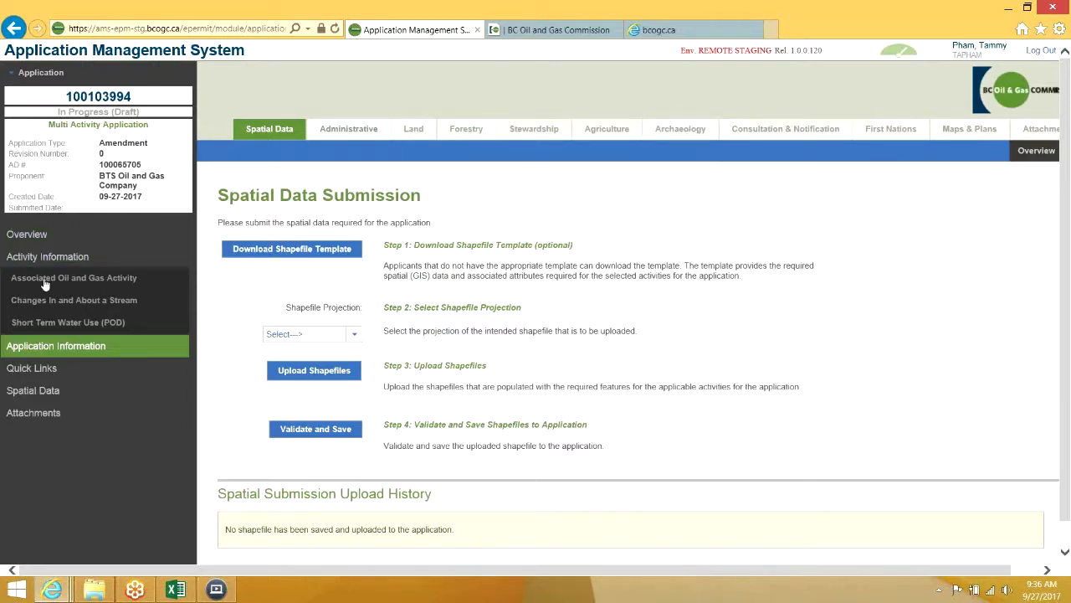
# Upload newactivitiesonly.zip in Nad 83 BC Albers projection, then validate and save it
pyautogui.click(339, 334)
pyautogui.click(312, 417)
pyautogui.click(334, 375)
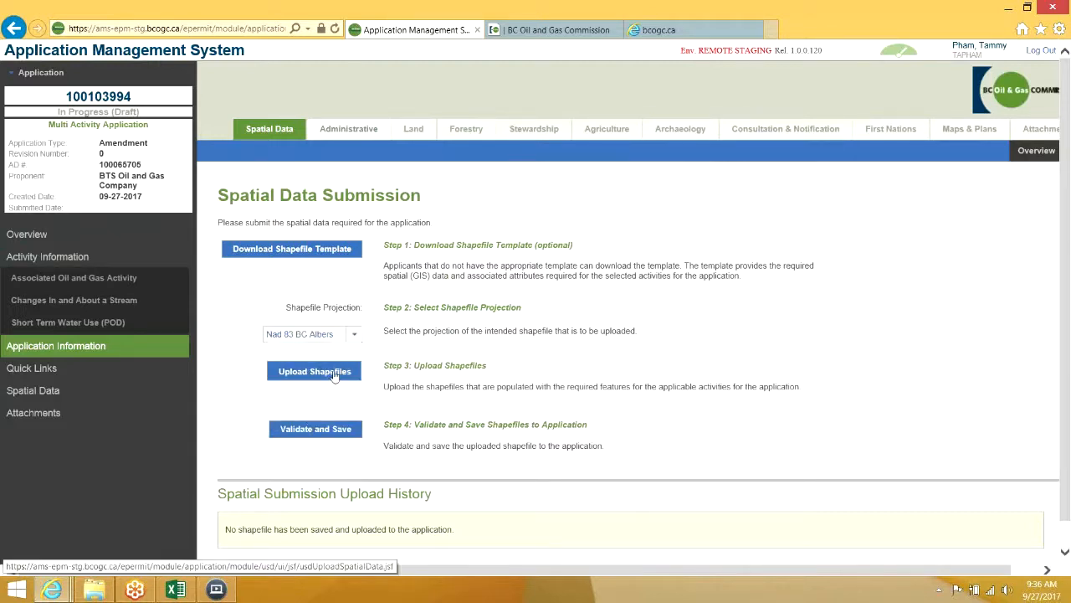
pyautogui.click(487, 308)
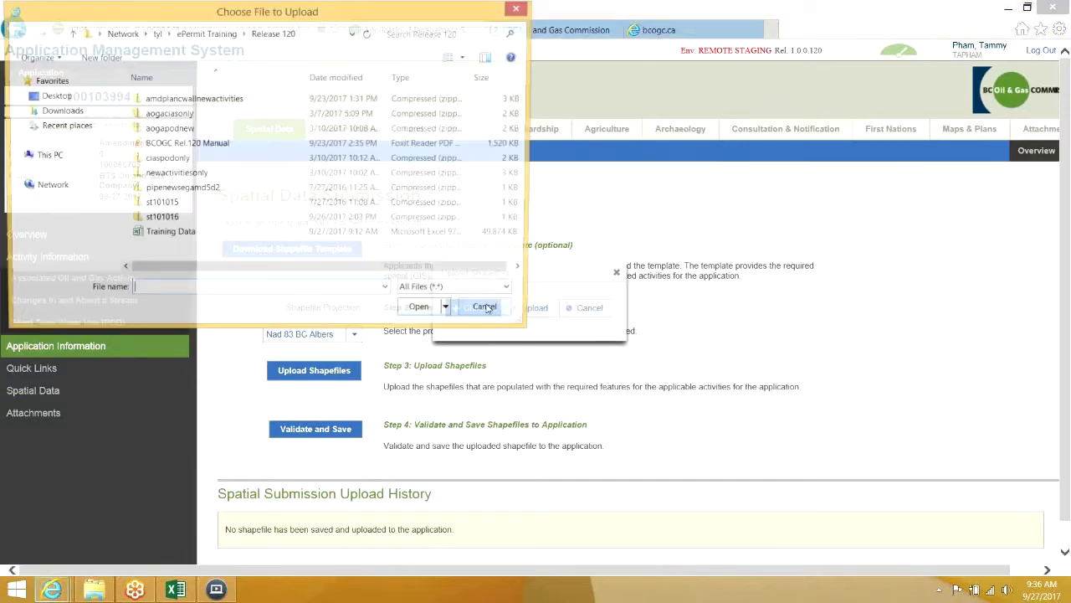
pyautogui.click(246, 177)
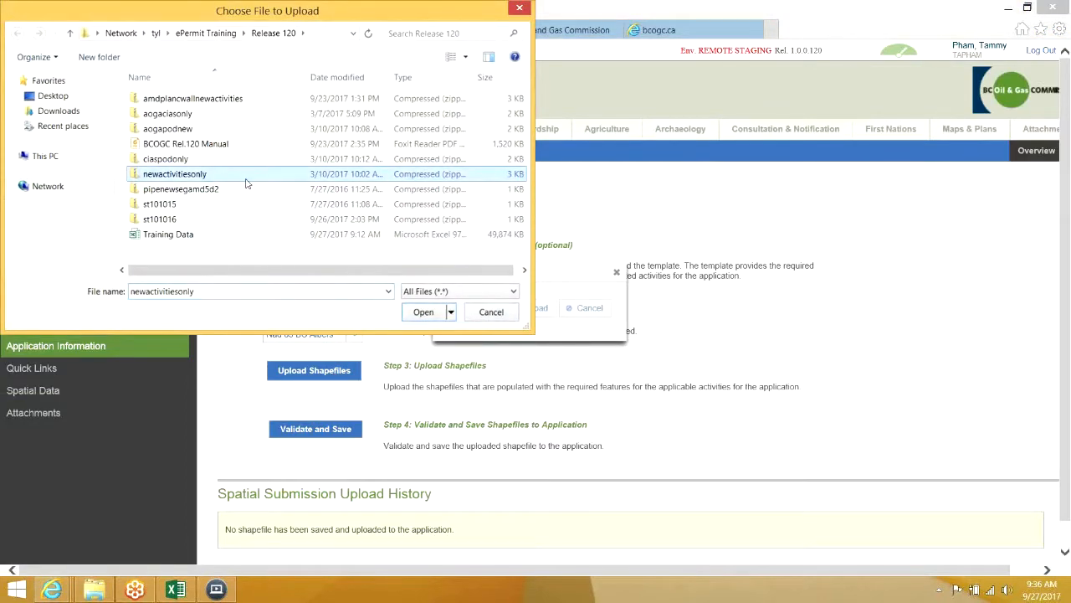
pyautogui.click(423, 311)
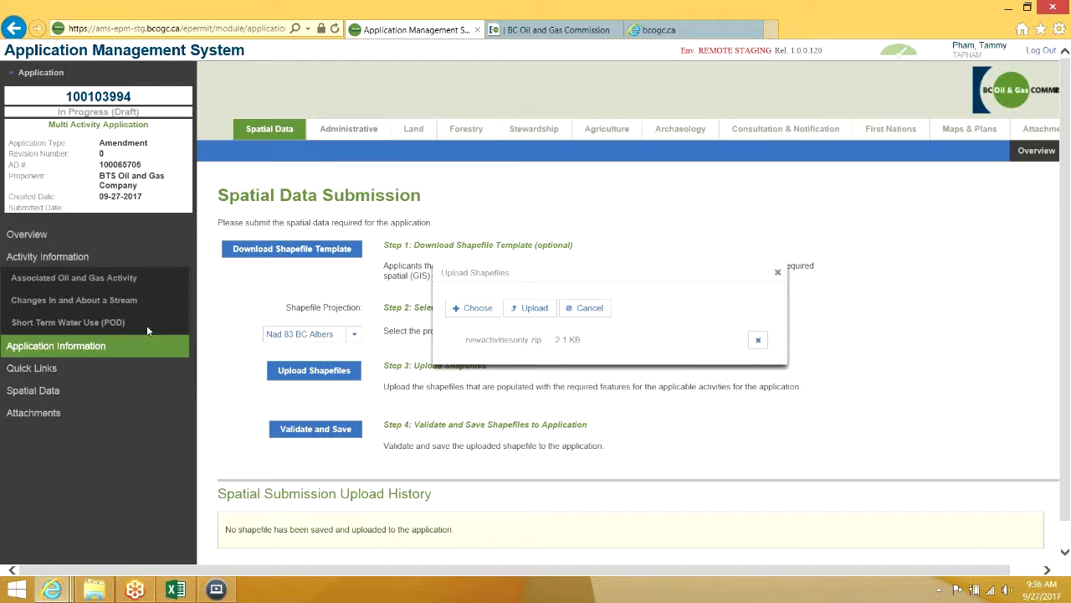
pyautogui.click(542, 317)
pyautogui.click(285, 460)
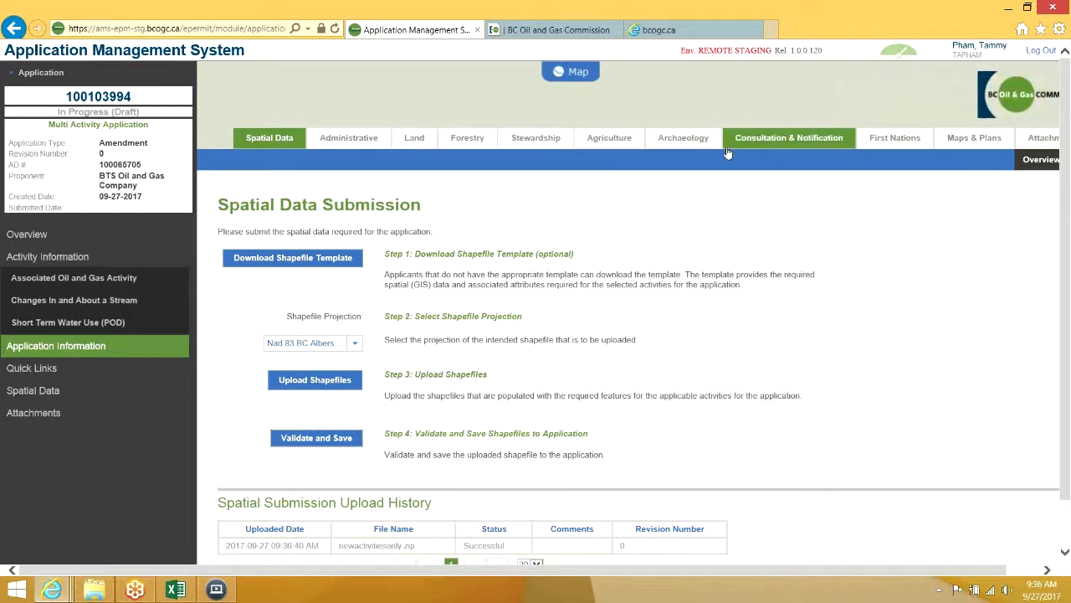
# Look over the Associated Oil and Gas Activity summary, then view the application Overview
pyautogui.click(134, 277)
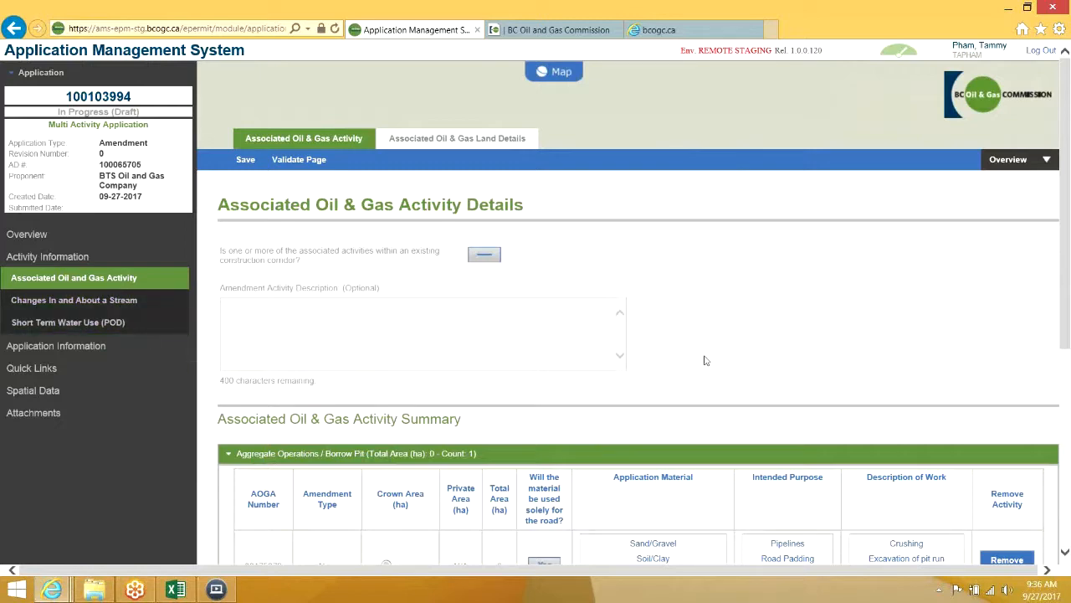
pyautogui.scroll(-3, 704, 361)
pyautogui.scroll(3, 703, 362)
pyautogui.click(104, 241)
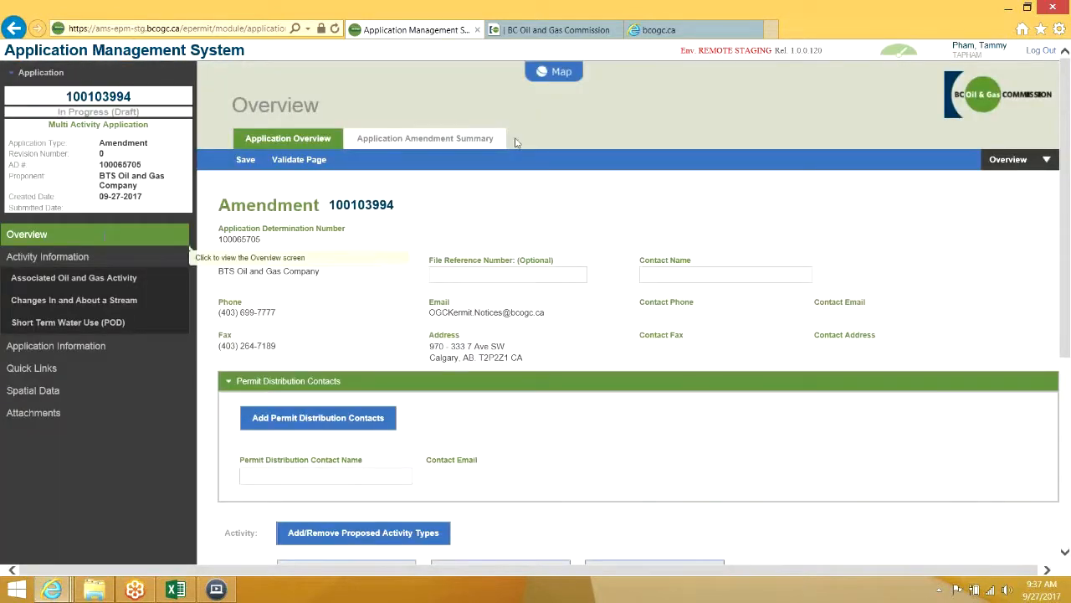
# Highlight the existing permissioned and amendment activity types in the Application Amendment Summary
pyautogui.click(458, 142)
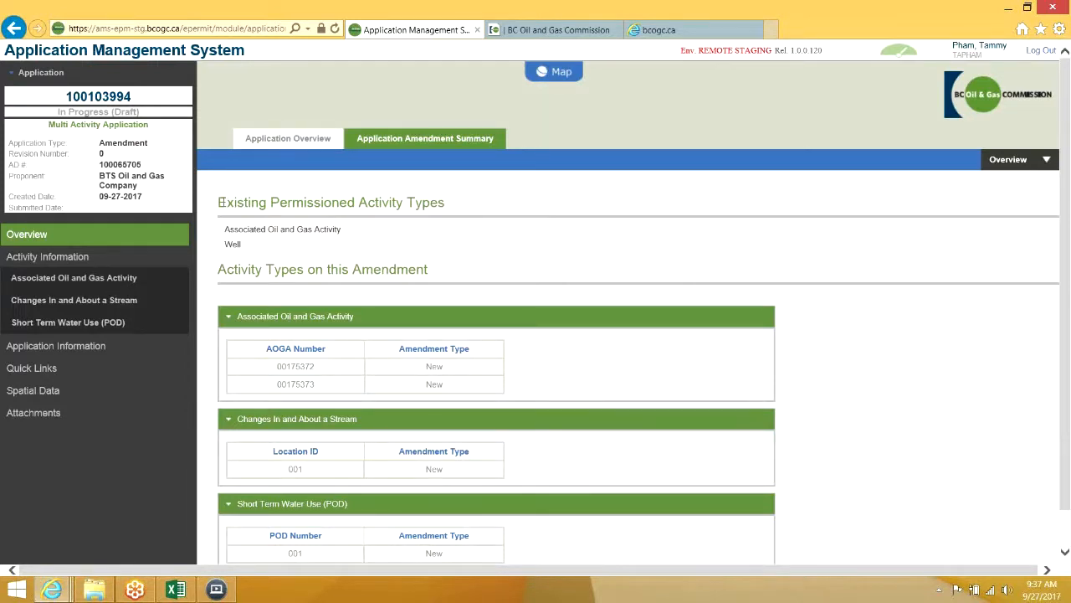
pyautogui.moveTo(230, 201); pyautogui.dragTo(445, 202)
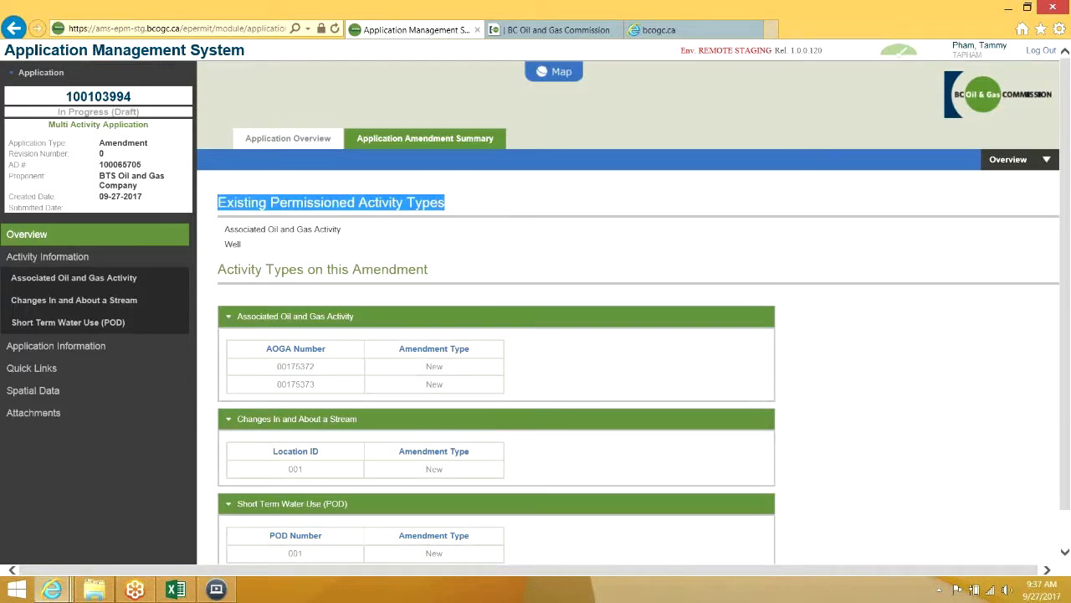
pyautogui.click(312, 229)
pyautogui.moveTo(242, 243); pyautogui.dragTo(315, 231)
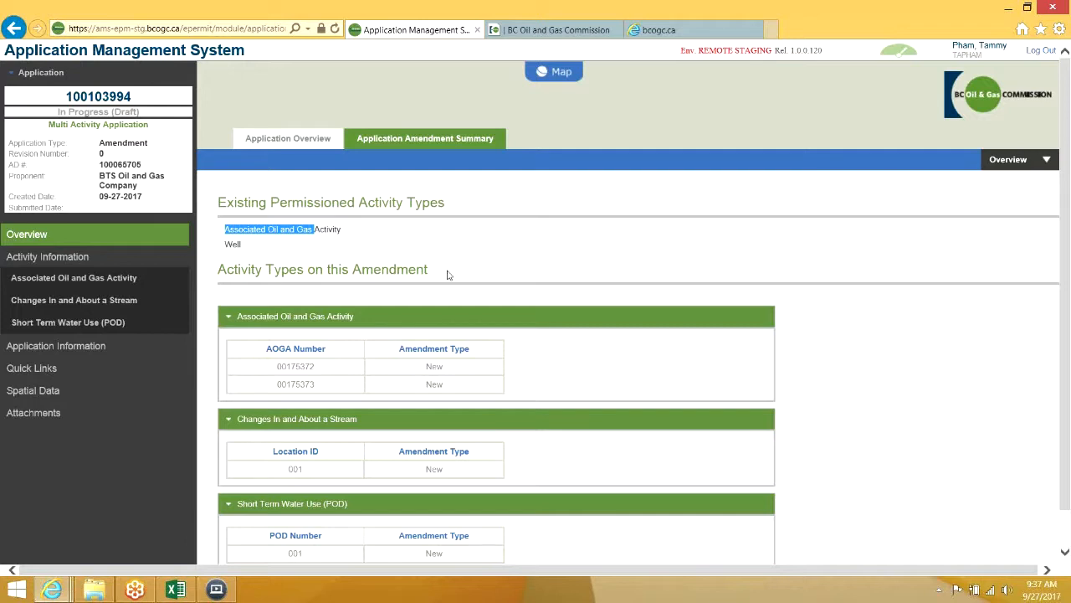
pyautogui.scroll(-1, 448, 275)
pyautogui.moveTo(431, 229); pyautogui.dragTo(220, 230)
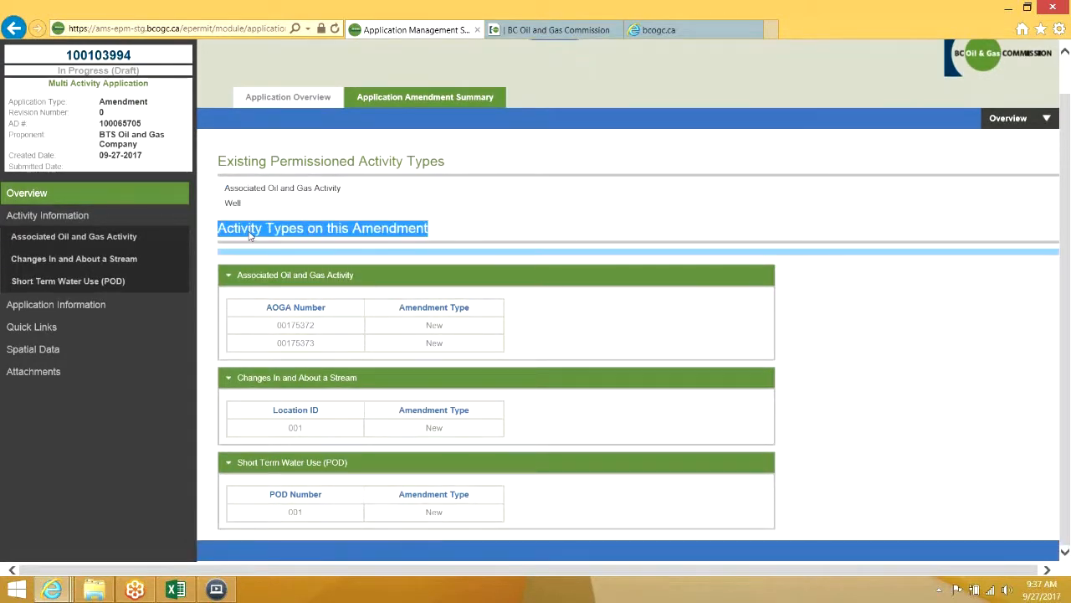
pyautogui.click(249, 230)
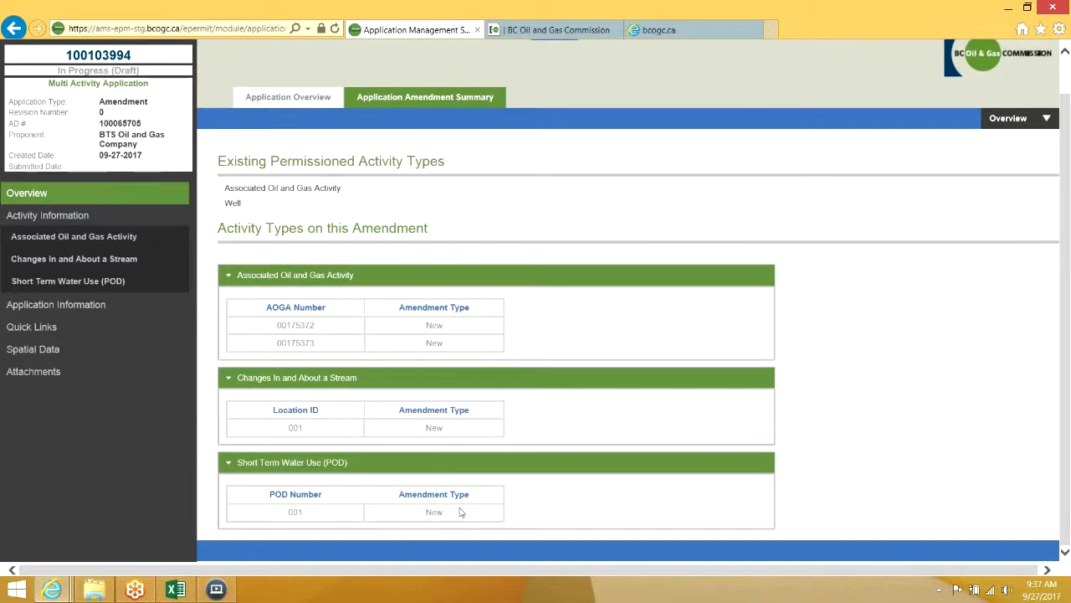
# Scroll back to the top and return to the dashboard's application list
pyautogui.scroll(1, 820, 235)
pyautogui.scroll(1, 820, 234)
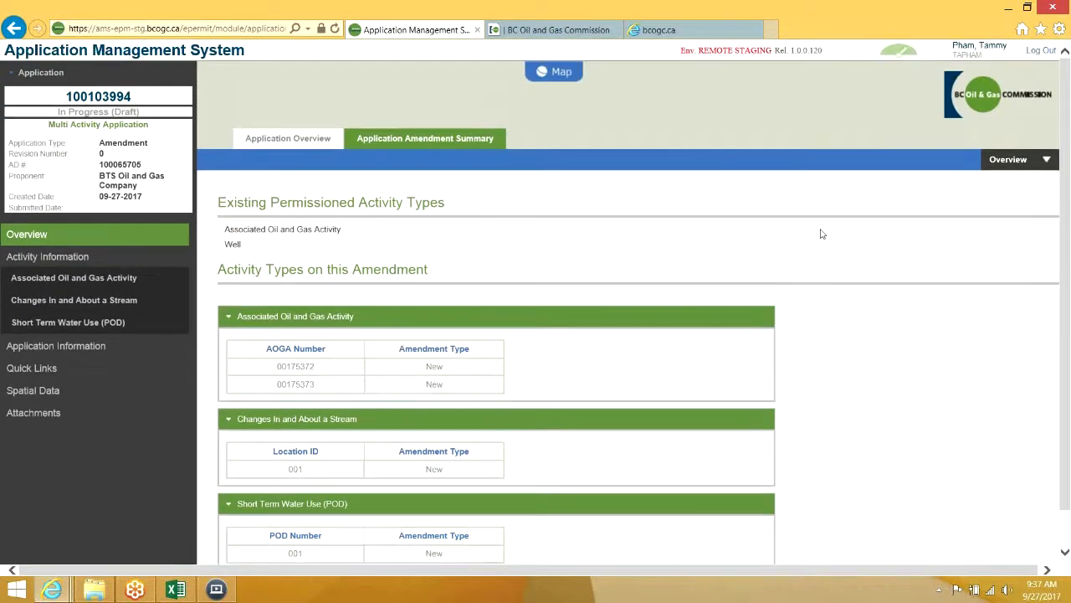
pyautogui.click(909, 57)
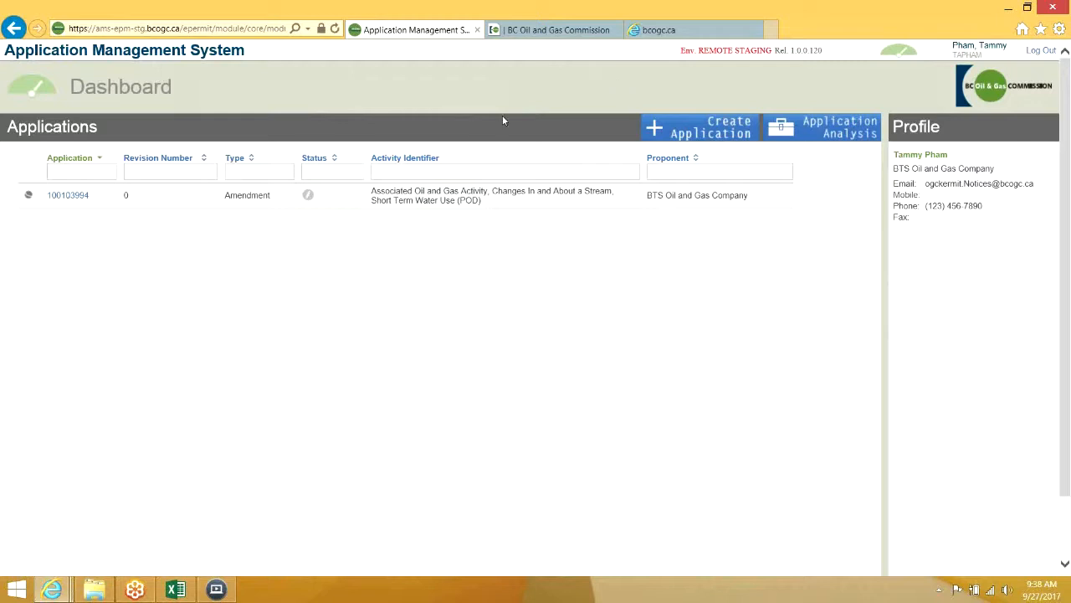
# Create a second application of type Amendment and proceed to its amendment details step
pyautogui.click(716, 146)
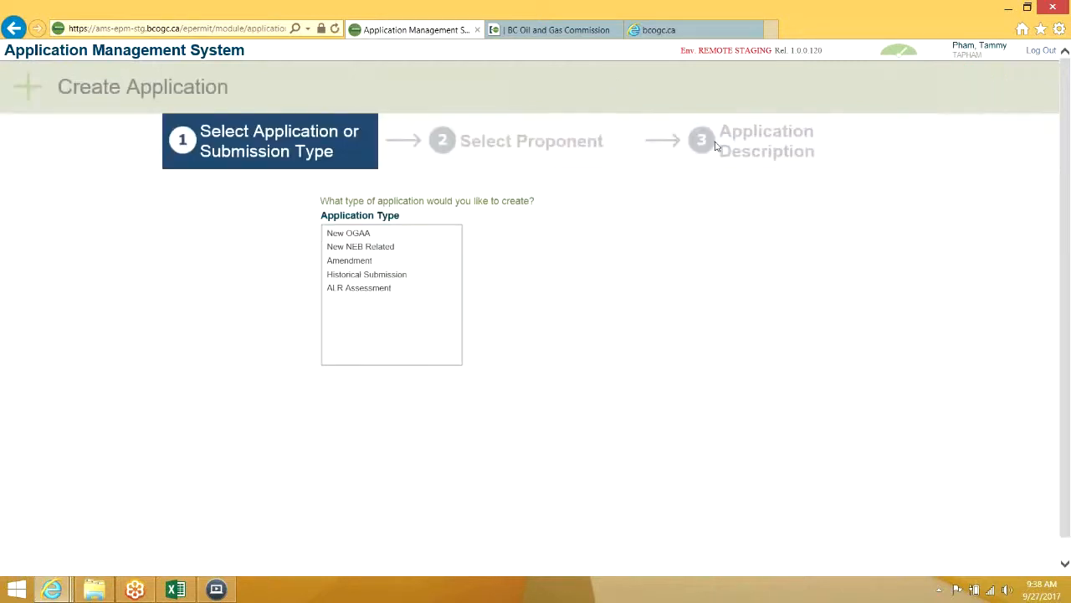
pyautogui.click(388, 275)
pyautogui.click(368, 261)
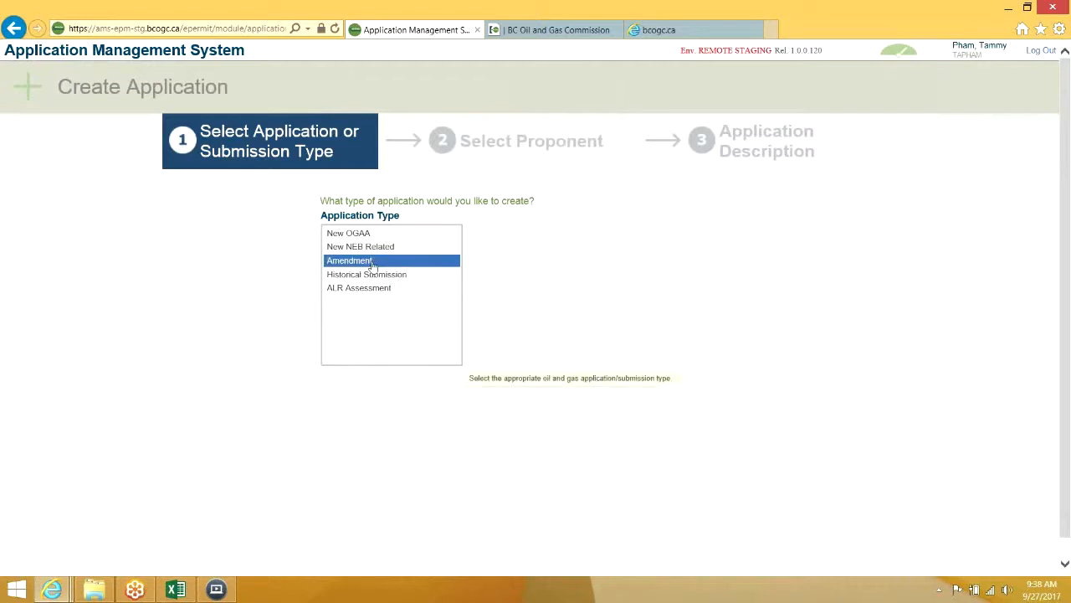
pyautogui.click(554, 348)
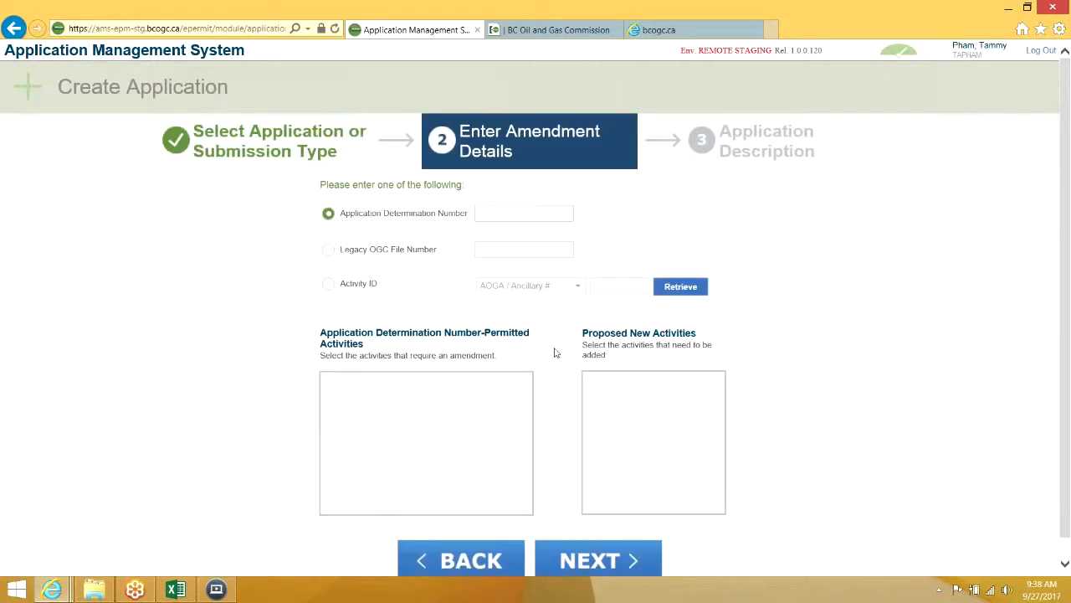
pyautogui.click(190, 592)
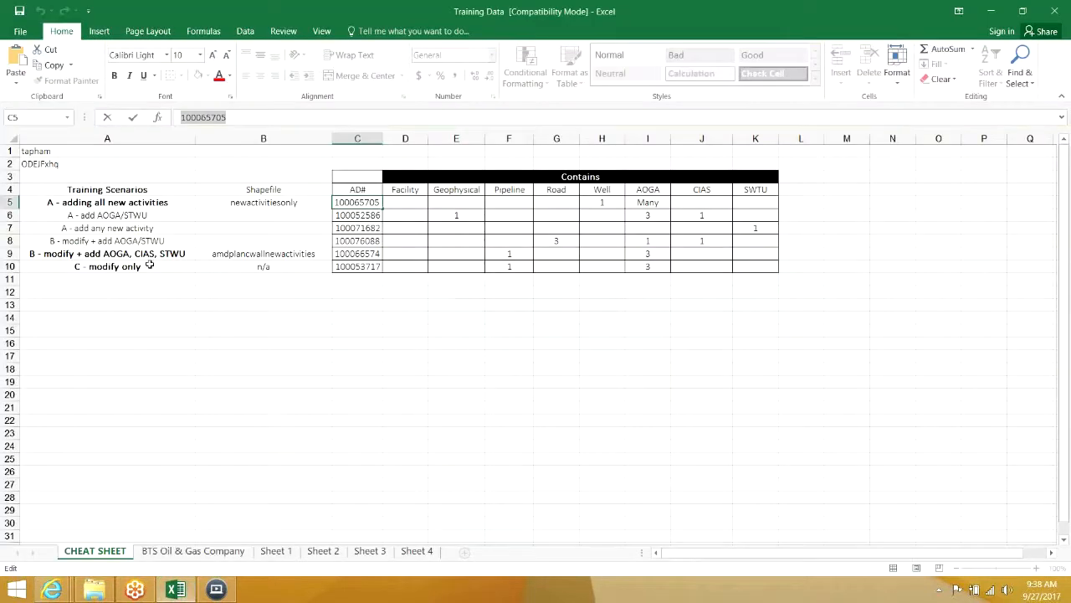
# Copy AD# 100066574 from Excel cell C9 into Application Determination Number and retrieve its permitted activities
pyautogui.click(379, 253)
pyautogui.moveTo(226, 117); pyautogui.dragTo(134, 120)
pyautogui.hotkey('ctrl', 'c')
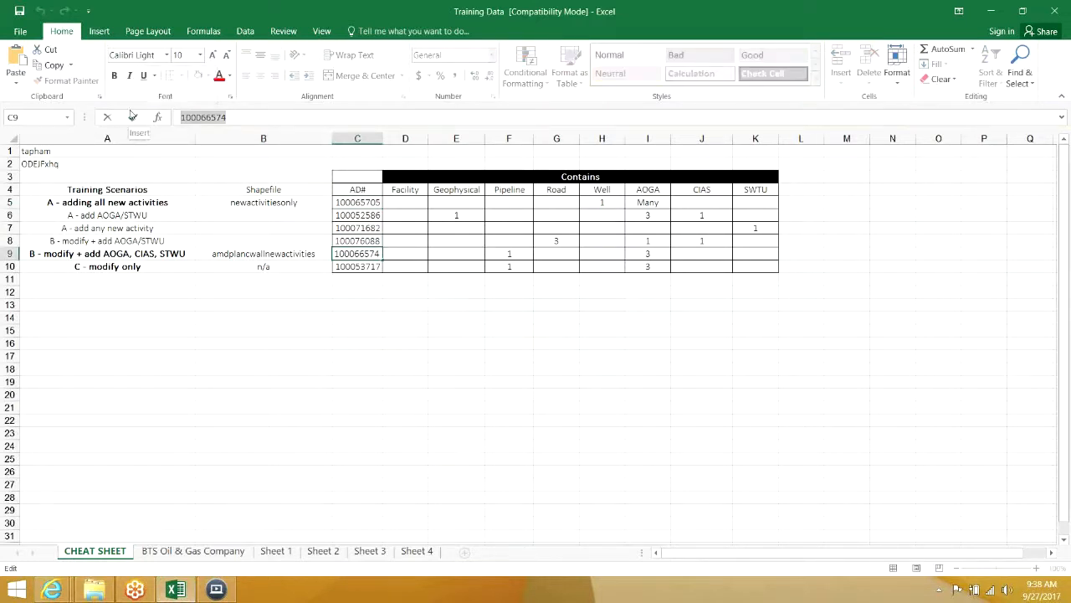
pyautogui.moveTo(57, 593)
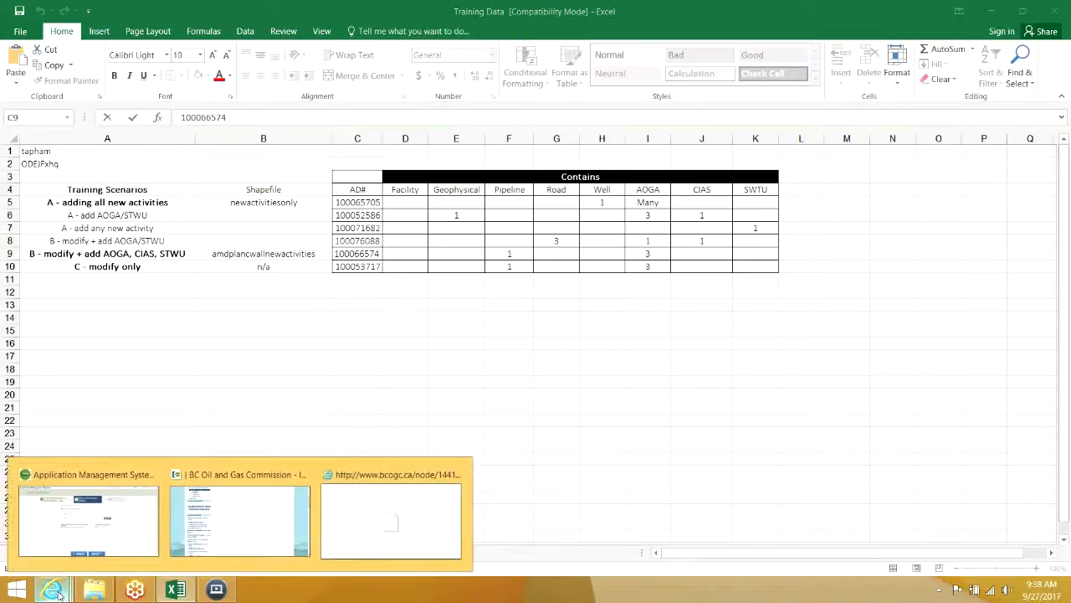
pyautogui.click(84, 510)
pyautogui.click(497, 214)
pyautogui.hotkey('ctrl', 'v')
pyautogui.click(707, 290)
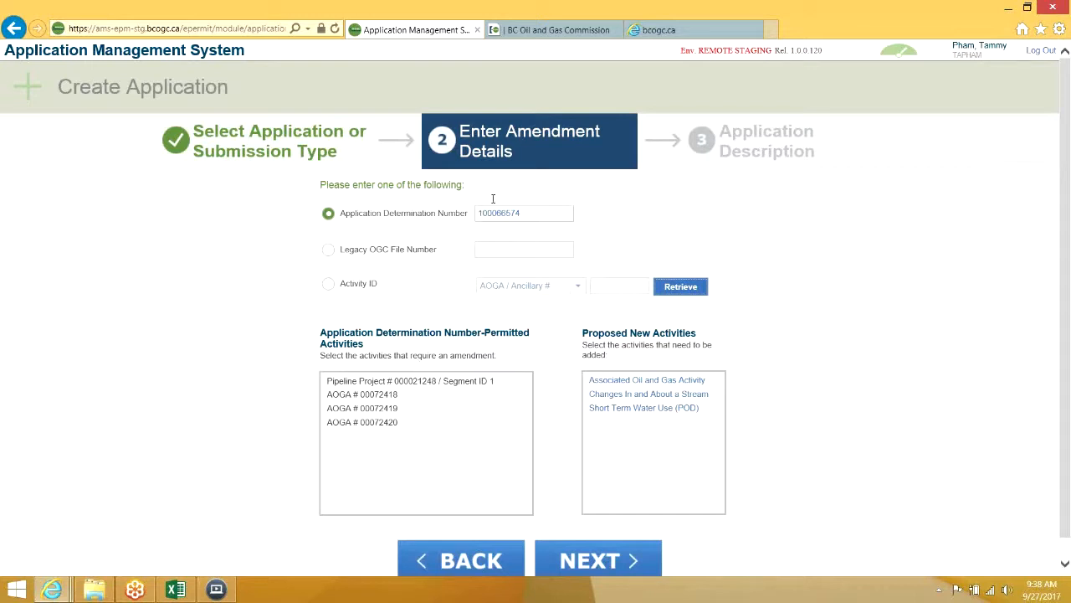
# Select Pipeline Project 000021248 and AOGA 00072418, adding Associated Oil and Gas Activity, Stream Changes, and Short Term Water Use
pyautogui.click(393, 384)
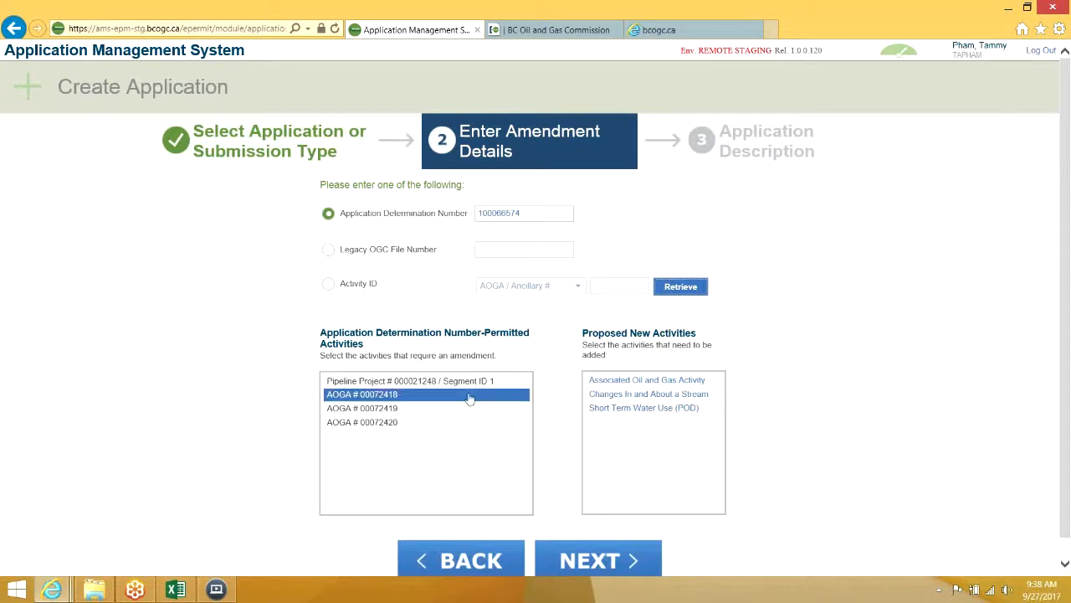
pyautogui.click(452, 387)
pyautogui.click(431, 395)
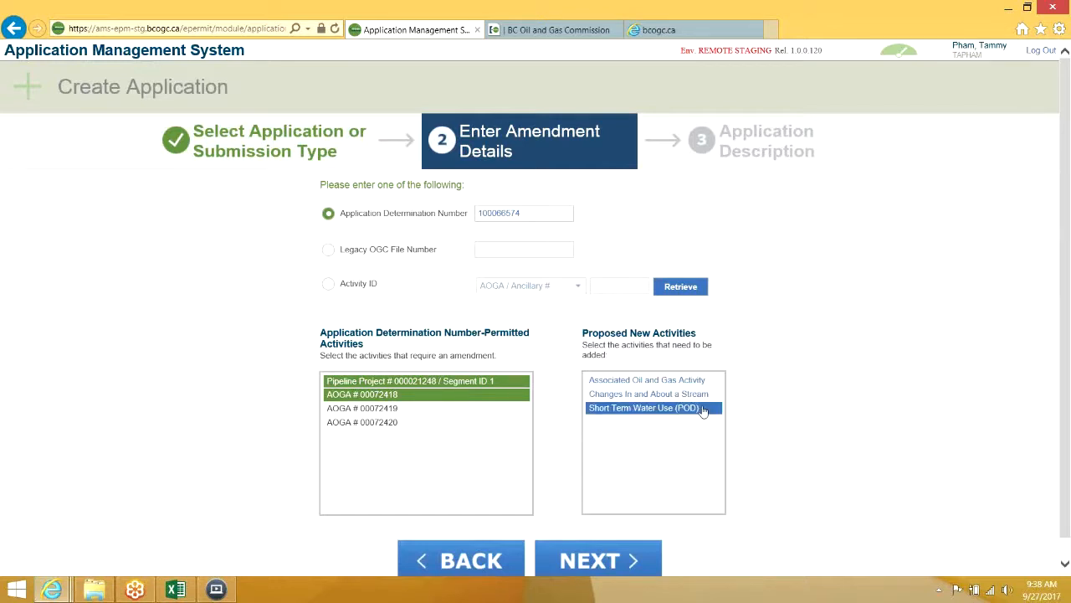
pyautogui.click(695, 381)
pyautogui.click(691, 394)
pyautogui.click(693, 409)
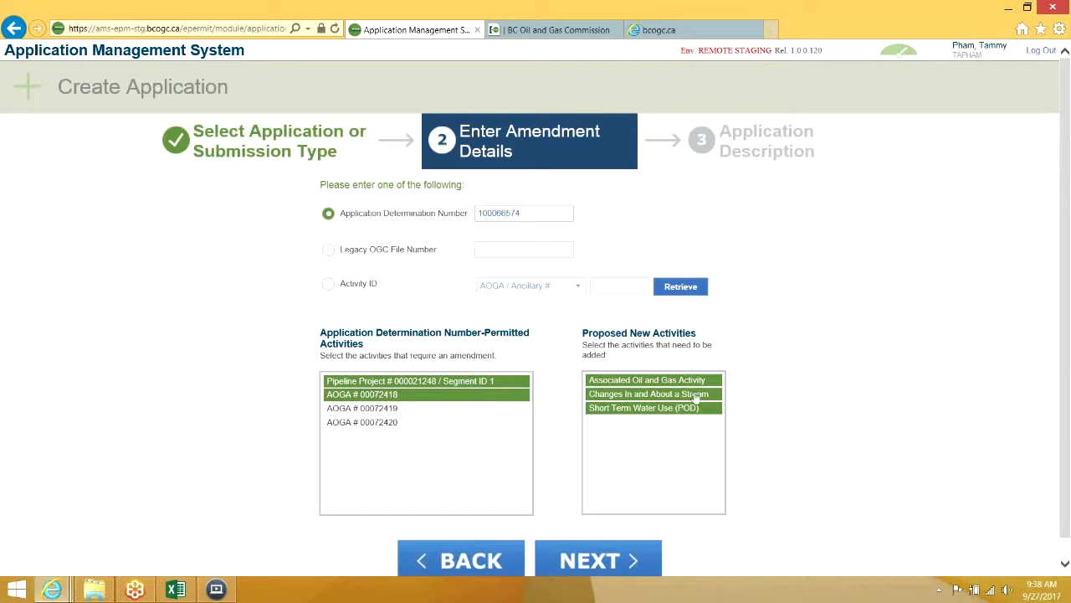
# Set the pipeline amendment type to Land and Technical and the AOGA amendment to Land
pyautogui.click(590, 561)
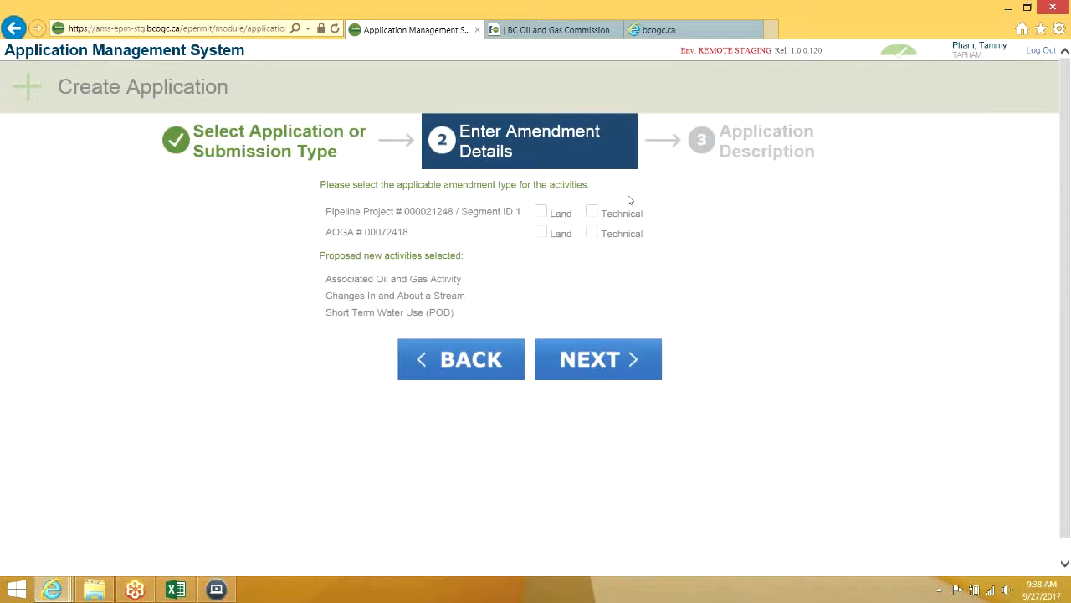
pyautogui.click(540, 212)
pyautogui.click(592, 211)
pyautogui.click(540, 233)
pyautogui.click(599, 360)
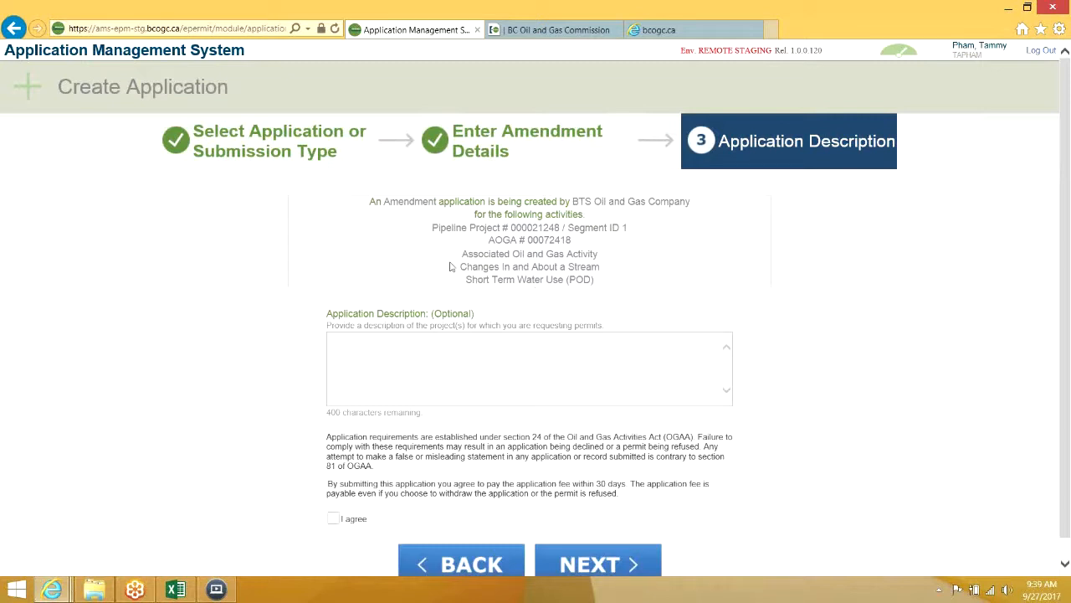
# Describe it as 'amendment application to amend existing permissioned activities and adding new activities', agree, and create it
pyautogui.scroll(-1, 616, 277)
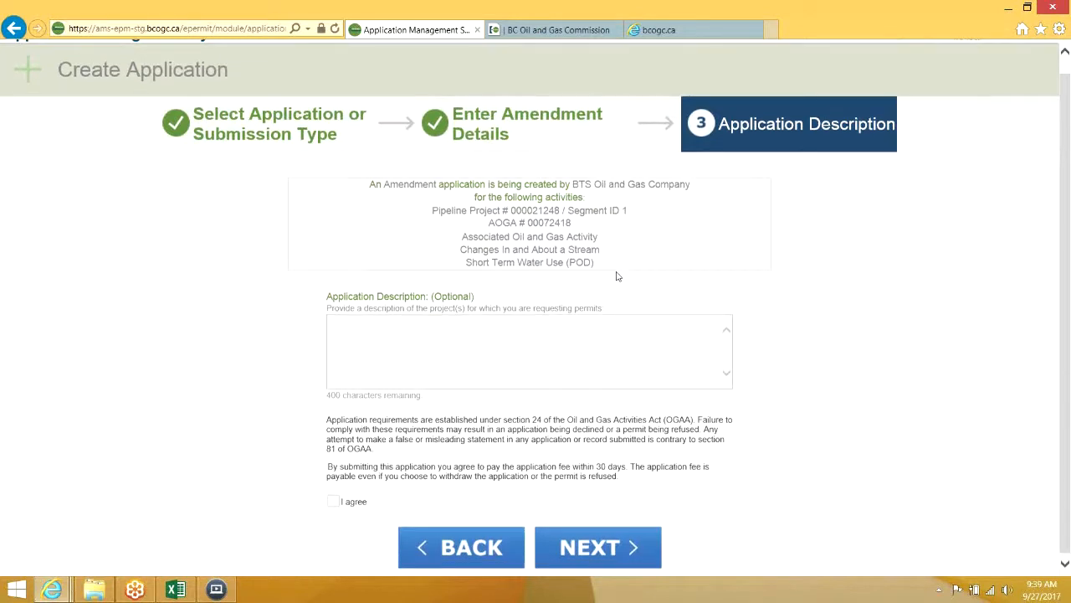
pyautogui.write('mendment application to m')
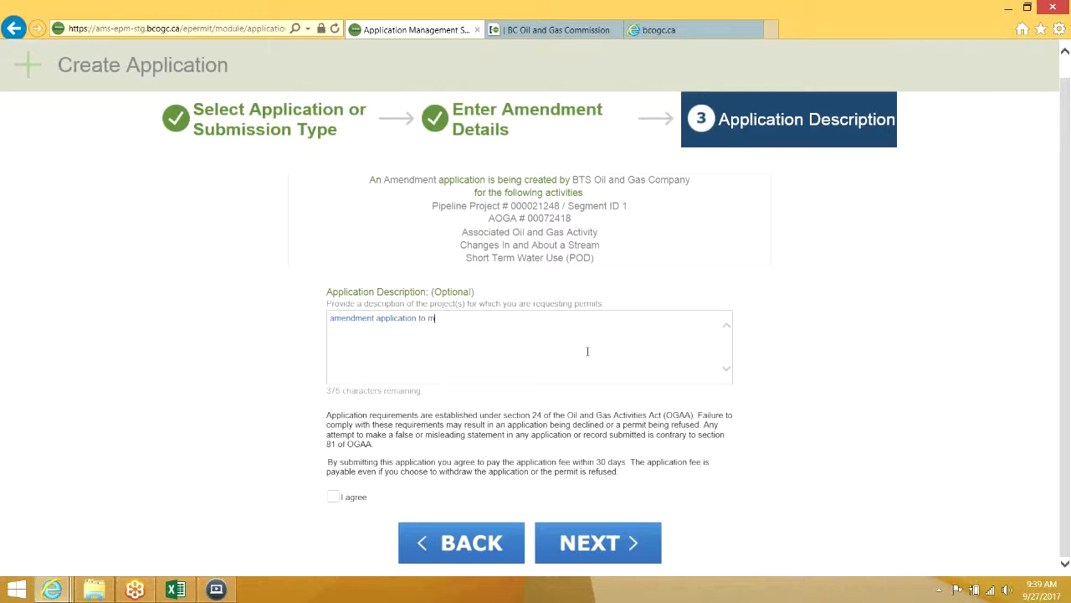
pyautogui.press('BackSpace')
pyautogui.write('amend existing permissioned activities and adding new activities')
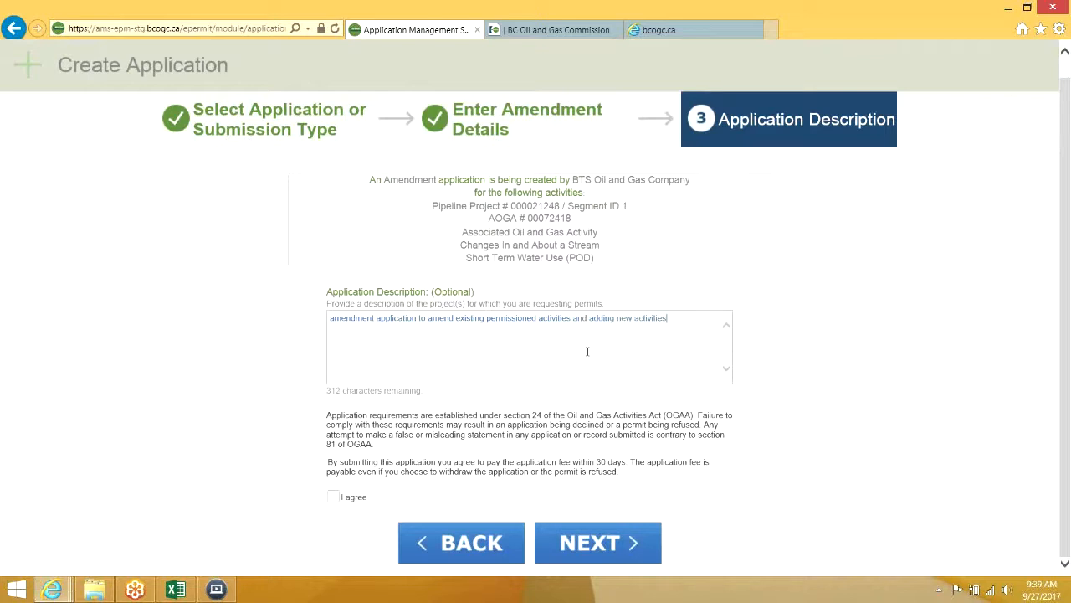
pyautogui.click(333, 496)
pyautogui.click(582, 557)
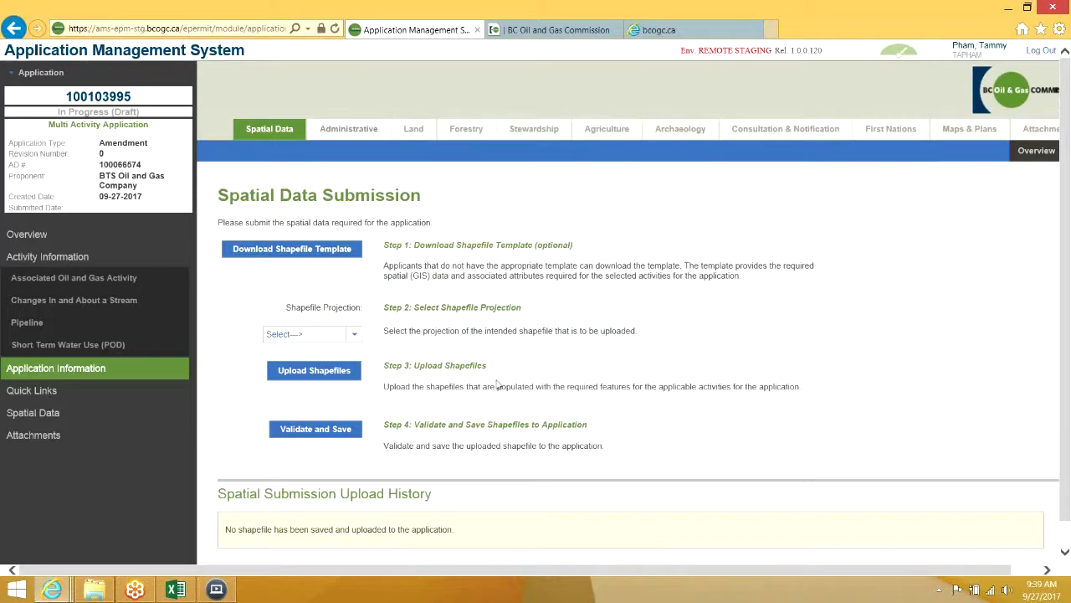
# Upload amdplancwallnewactivities.zip with the Nad 83 BC Albers projection, then validate and save it
pyautogui.click(332, 337)
pyautogui.click(313, 417)
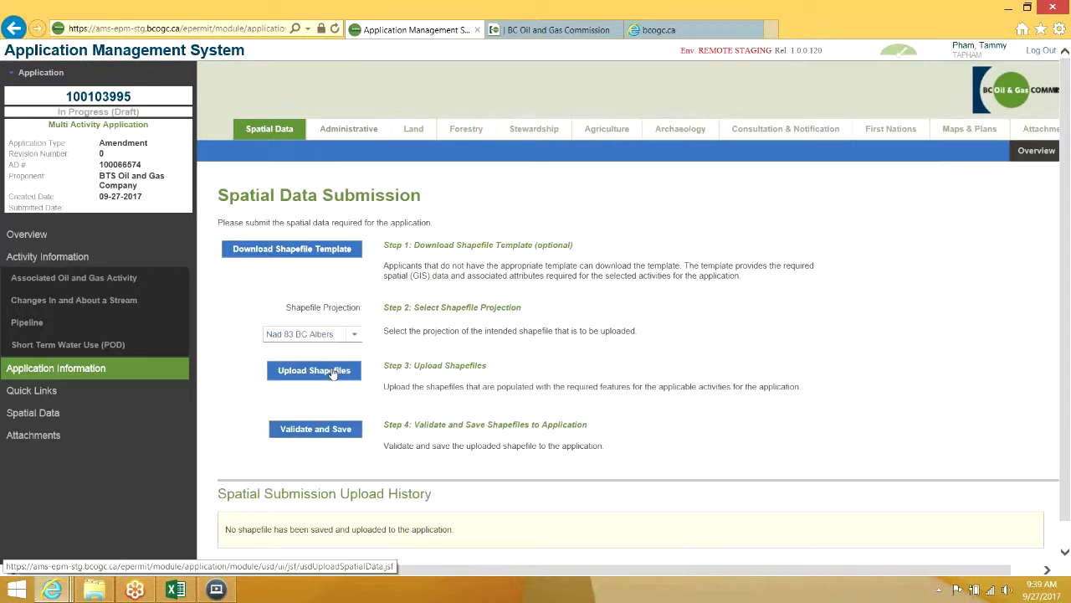
pyautogui.click(331, 372)
pyautogui.click(477, 308)
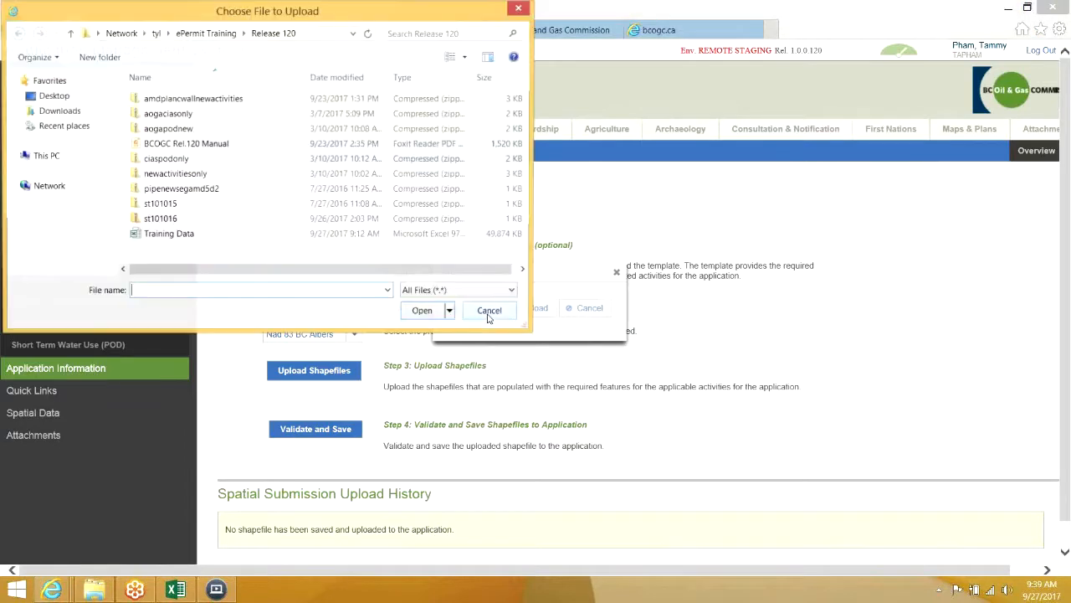
pyautogui.doubleClick(234, 99)
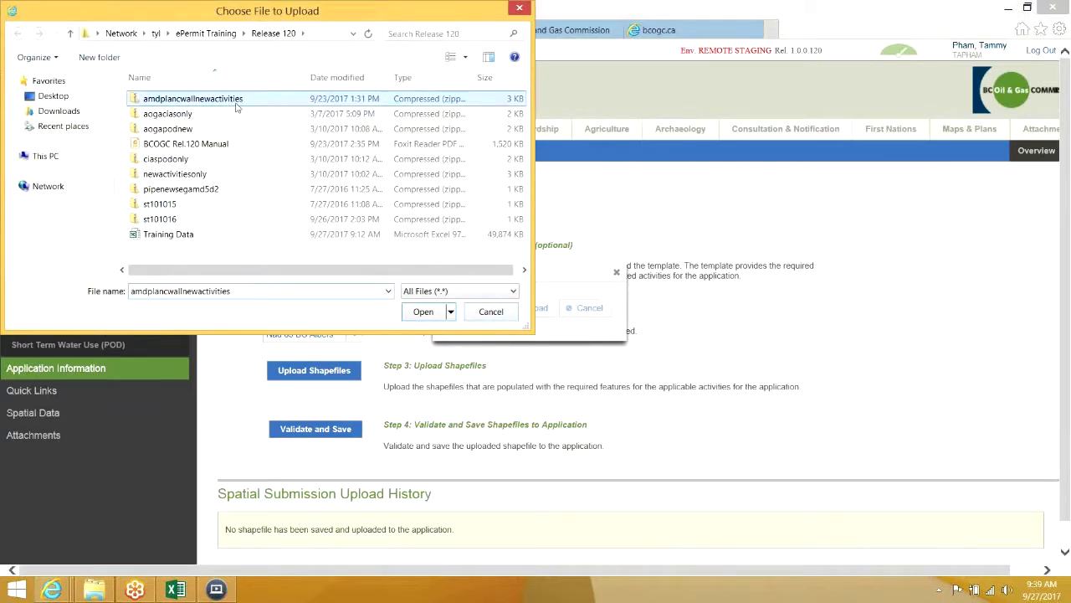
pyautogui.click(520, 311)
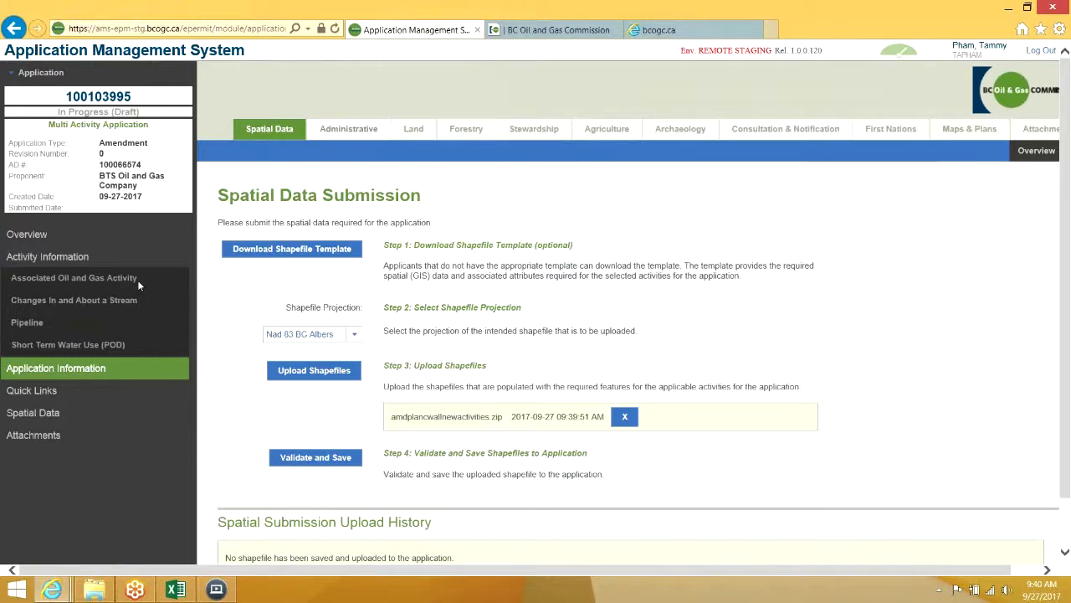
pyautogui.click(333, 461)
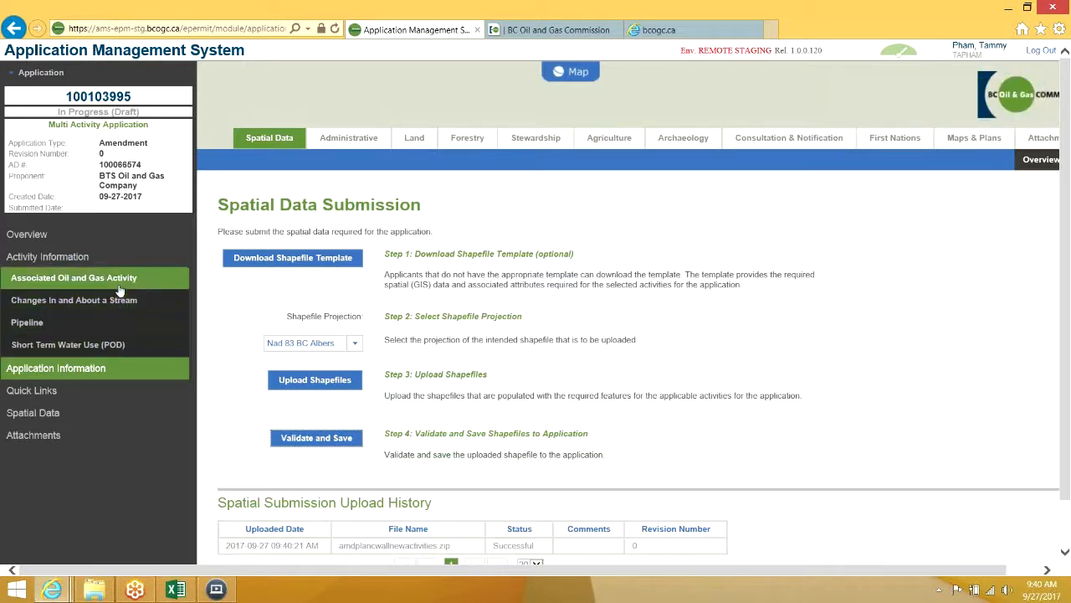
# Open the Application Amendment Summary from the application overview
pyautogui.click(62, 240)
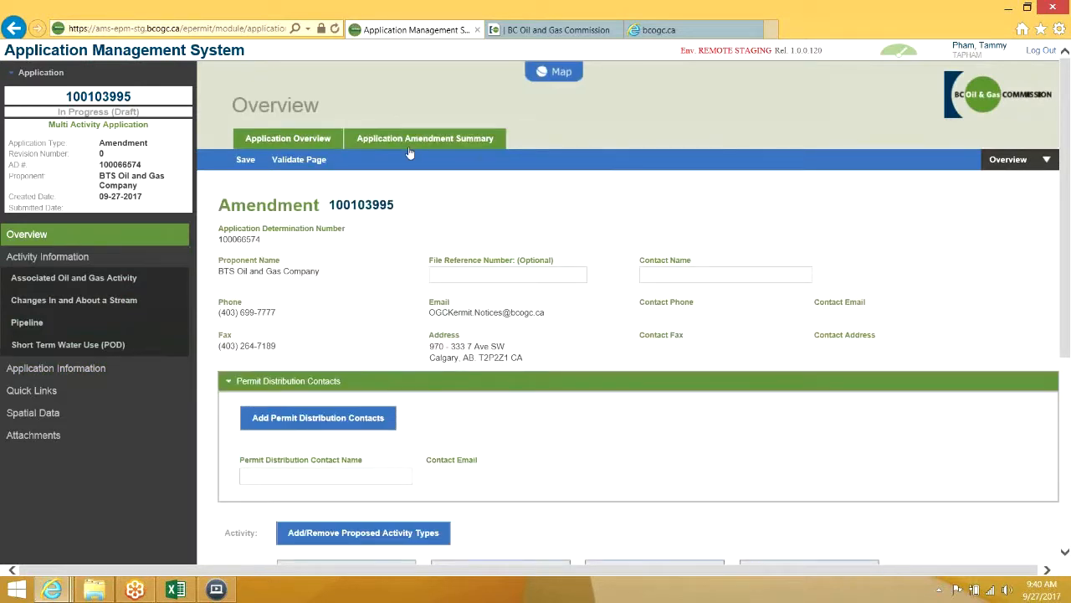
pyautogui.click(409, 148)
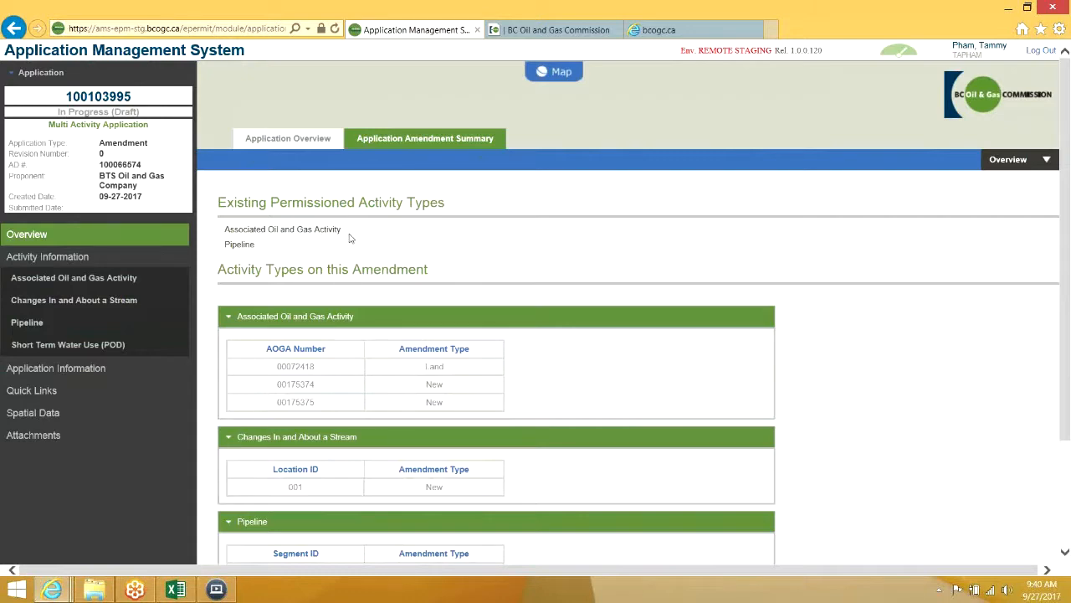
pyautogui.scroll(-3, 350, 238)
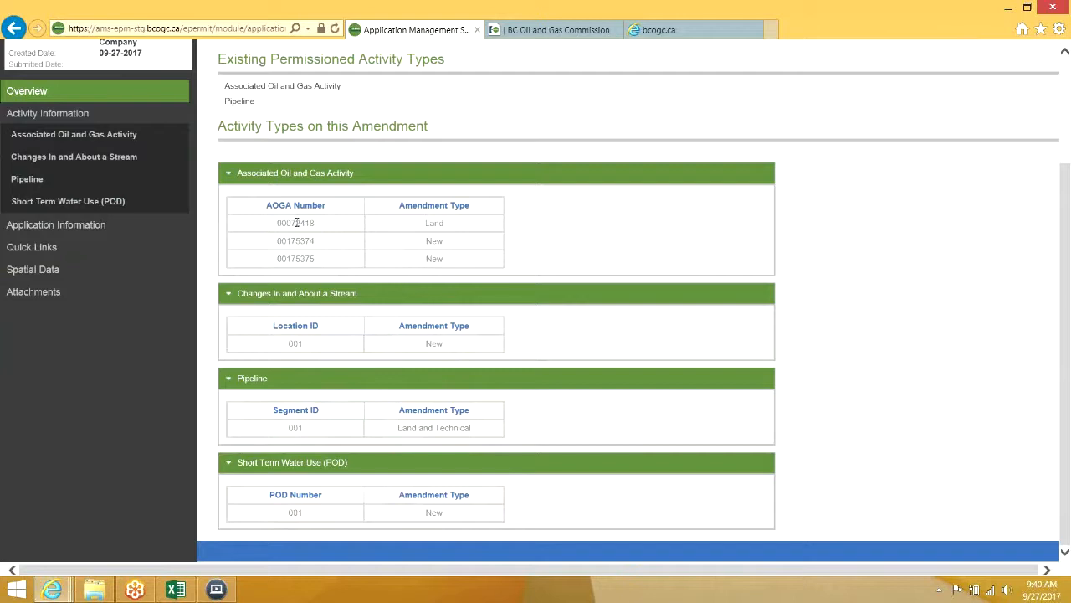
# Highlight AOGA 00072418 and its Land amendment type, then return to the Dashboard
pyautogui.moveTo(277, 224); pyautogui.dragTo(319, 227)
pyautogui.click(456, 227)
pyautogui.doubleClick(420, 225)
pyautogui.click(420, 226)
pyautogui.scroll(3, 458, 497)
pyautogui.click(902, 59)
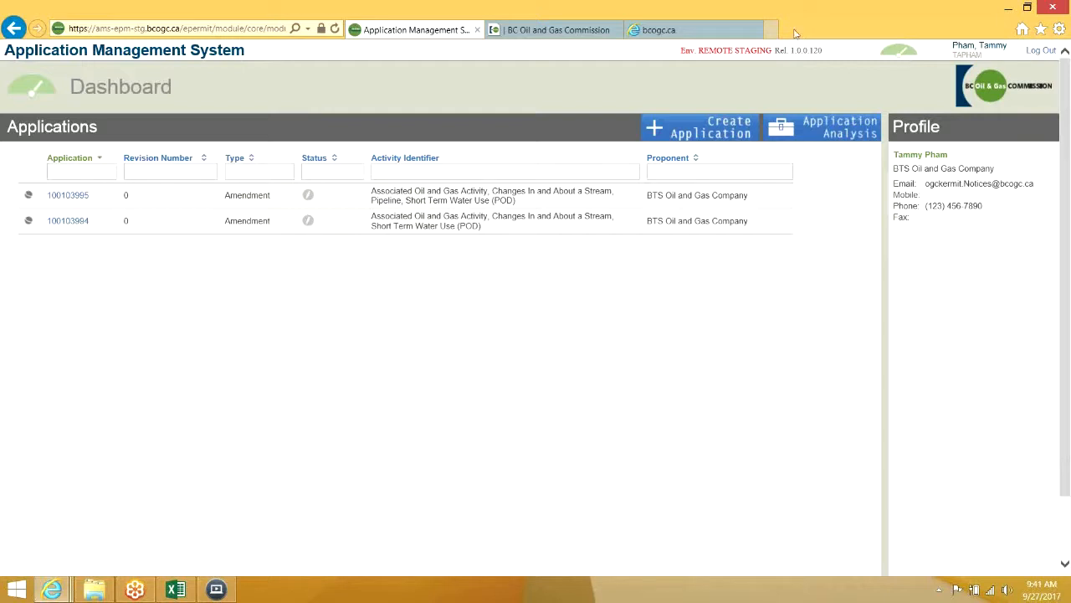
# Create a new application of type Amendment
pyautogui.click(705, 134)
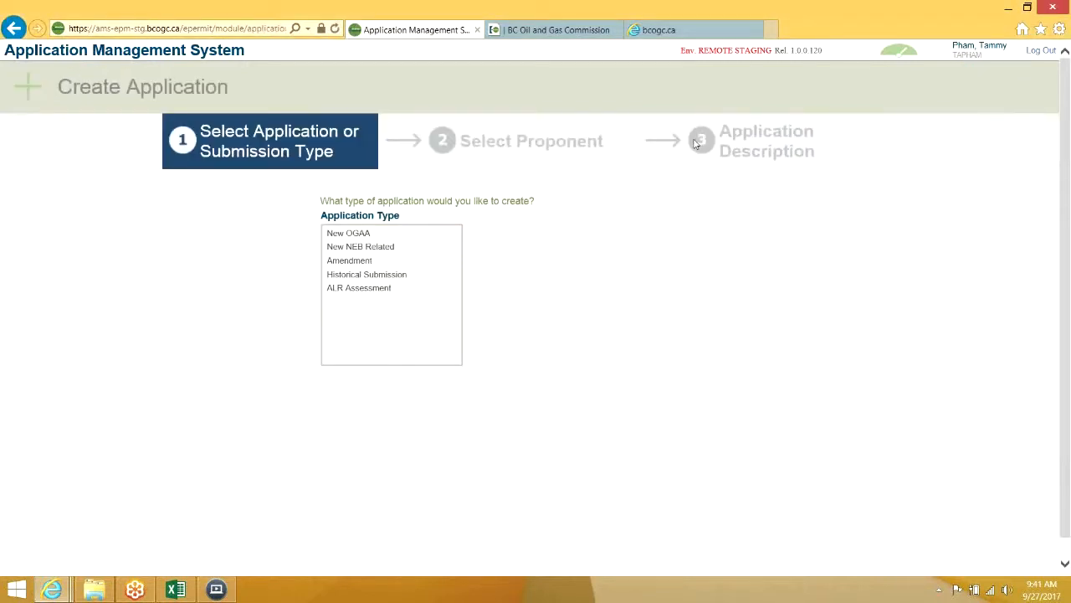
pyautogui.click(413, 262)
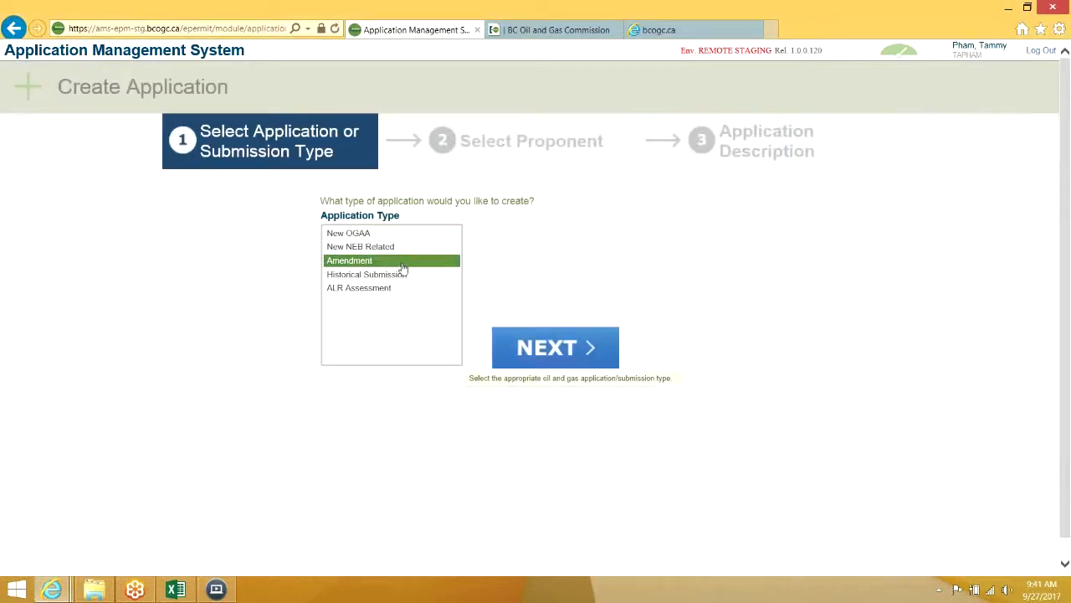
pyautogui.click(554, 346)
# Copy 100053717 from Excel cell C10 into Application Determination Number and retrieve its activities
pyautogui.click(176, 589)
pyautogui.click(336, 266)
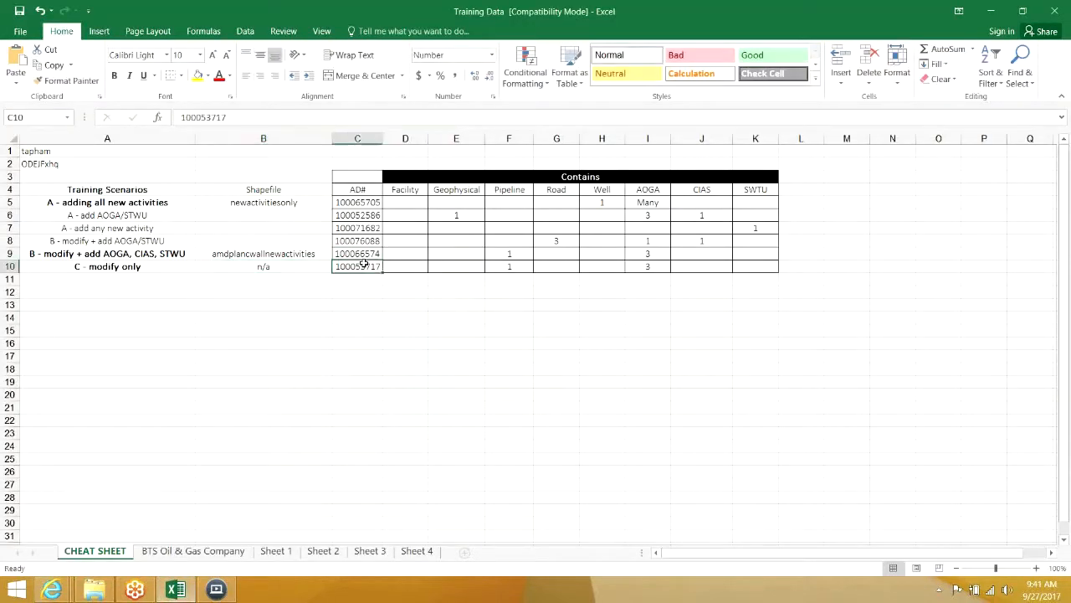
pyautogui.moveTo(228, 118); pyautogui.dragTo(125, 121)
pyautogui.hotkey('ctrl', 'c')
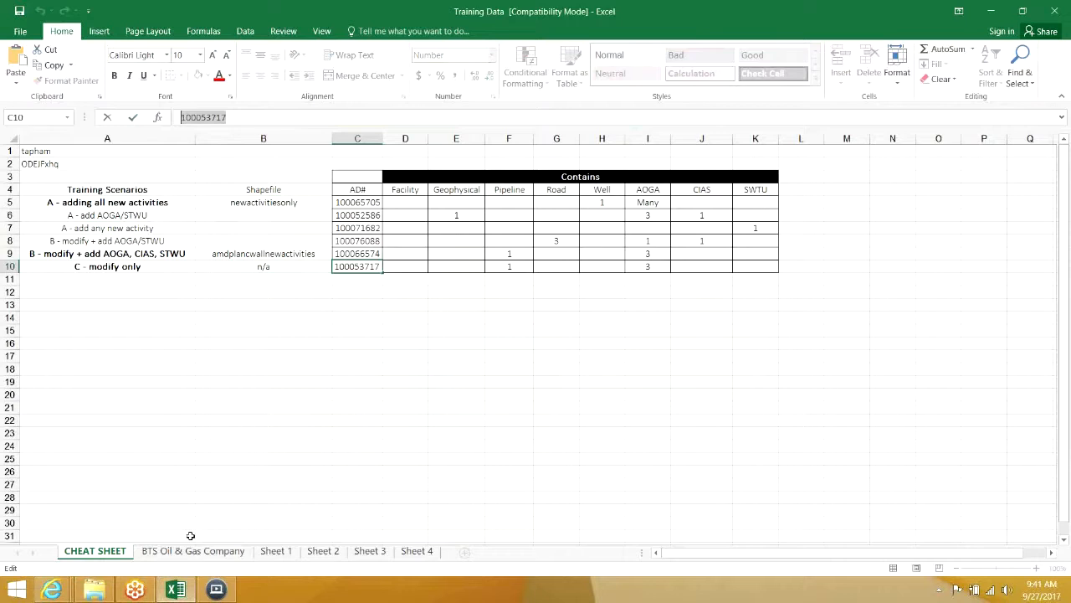
pyautogui.click(52, 590)
pyautogui.click(78, 525)
pyautogui.click(500, 215)
pyautogui.hotkey('ctrl', 'v')
pyautogui.click(680, 286)
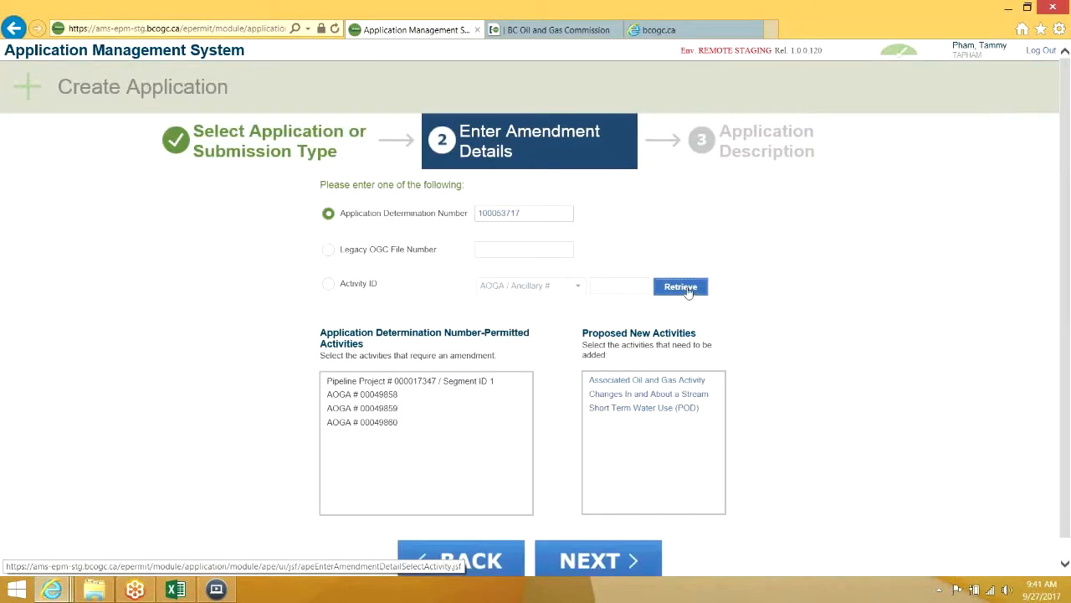
# Select Pipeline Project 000017347 Segment ID 1 and mark it as a Technical amendment
pyautogui.click(177, 589)
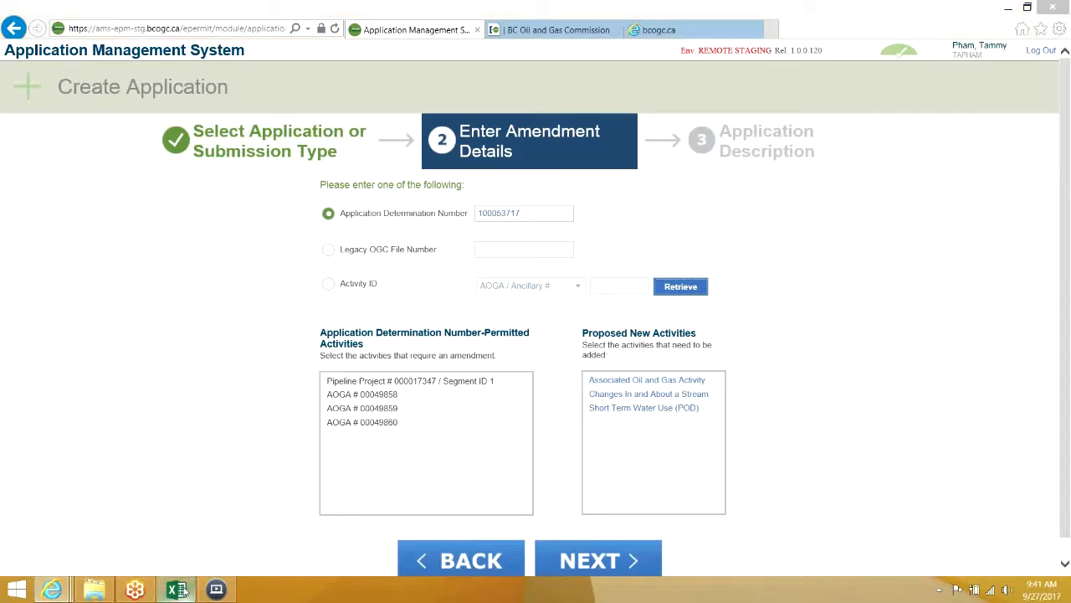
pyautogui.click(184, 592)
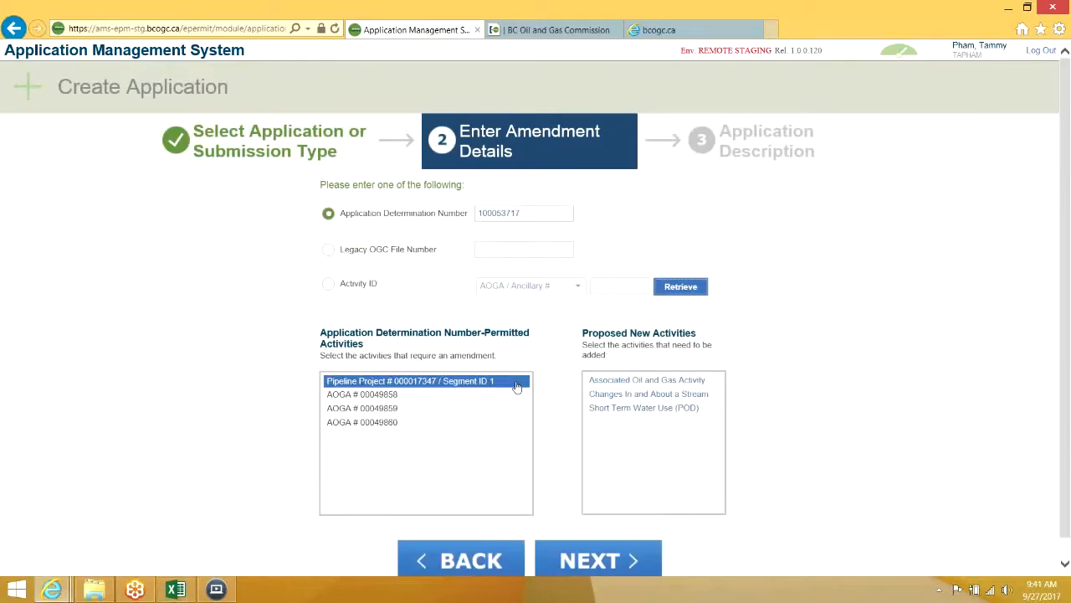
pyautogui.click(516, 385)
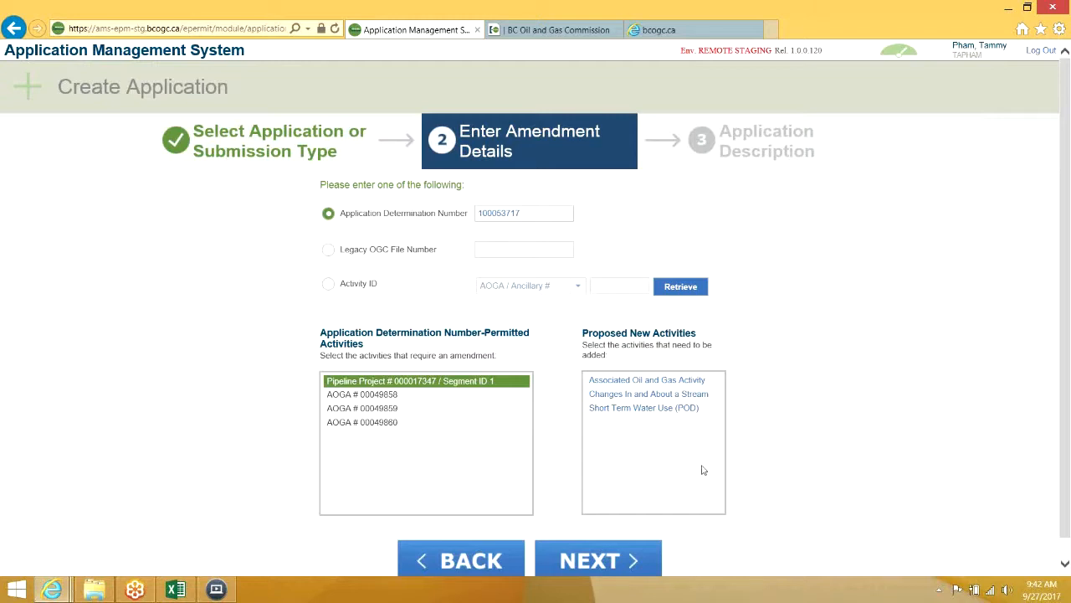
pyautogui.scroll(-1, 628, 506)
pyautogui.click(619, 532)
pyautogui.click(592, 212)
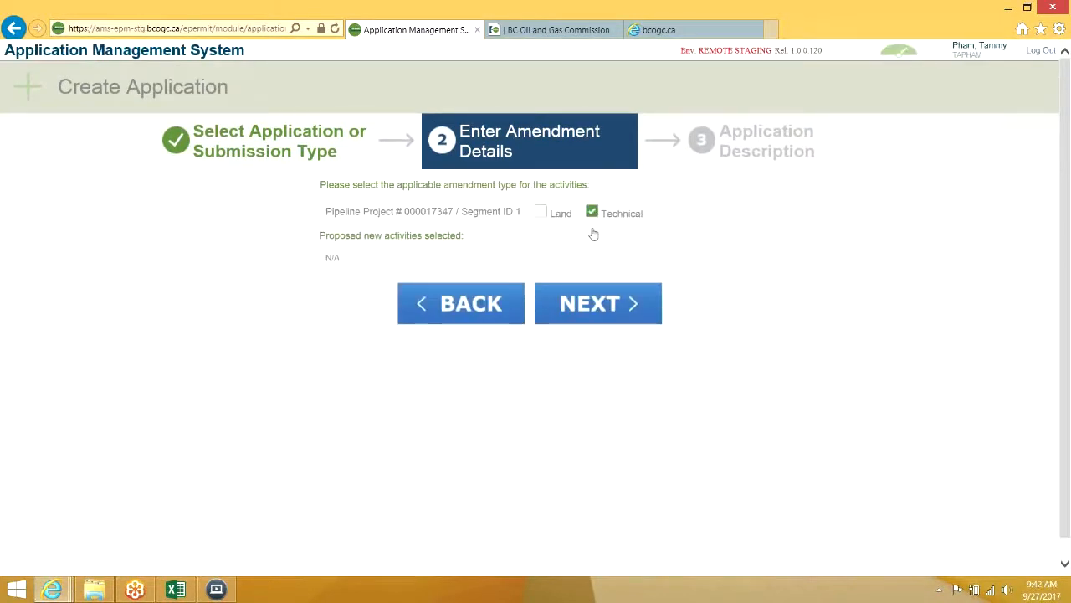
pyautogui.click(588, 303)
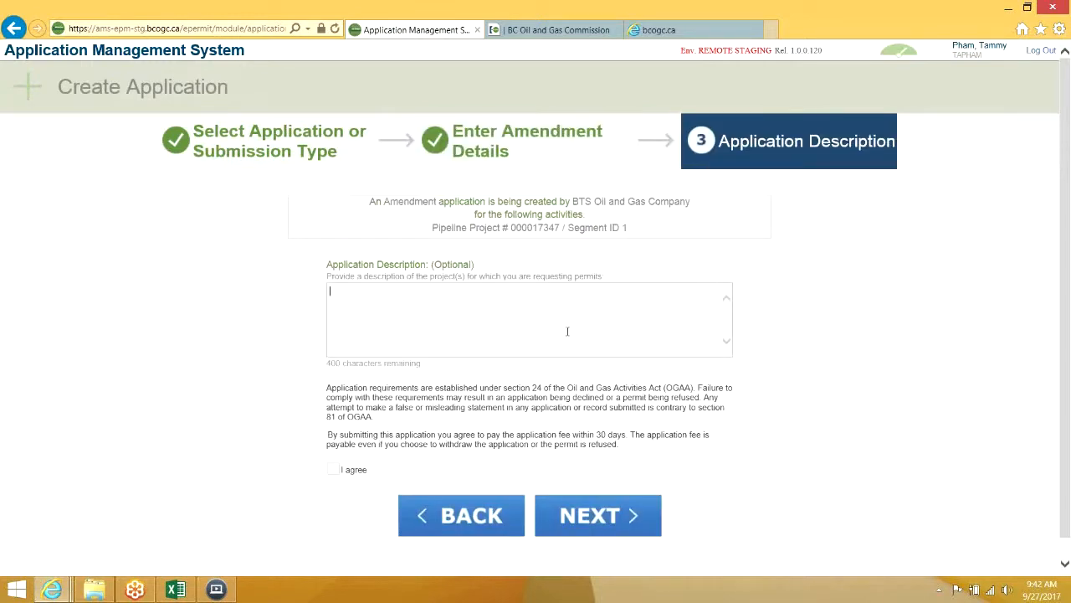
# Describe it as 'Amendment to modify existing activity only', accept the terms, and create application 100103996
pyautogui.write('mendment to modify existing acti')
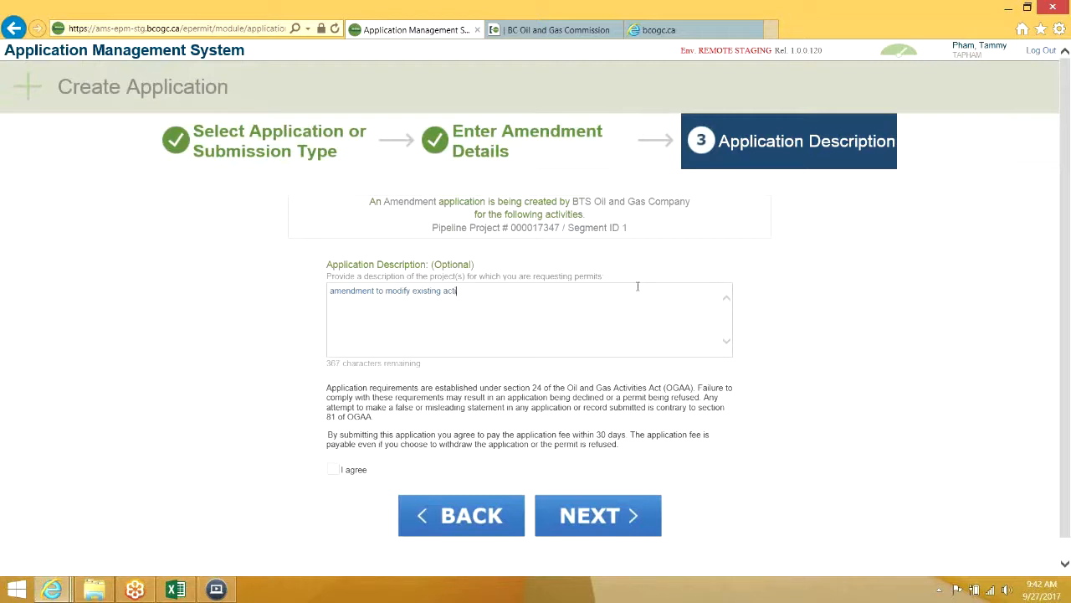
pyautogui.write('vity only')
pyautogui.click(332, 470)
pyautogui.click(577, 519)
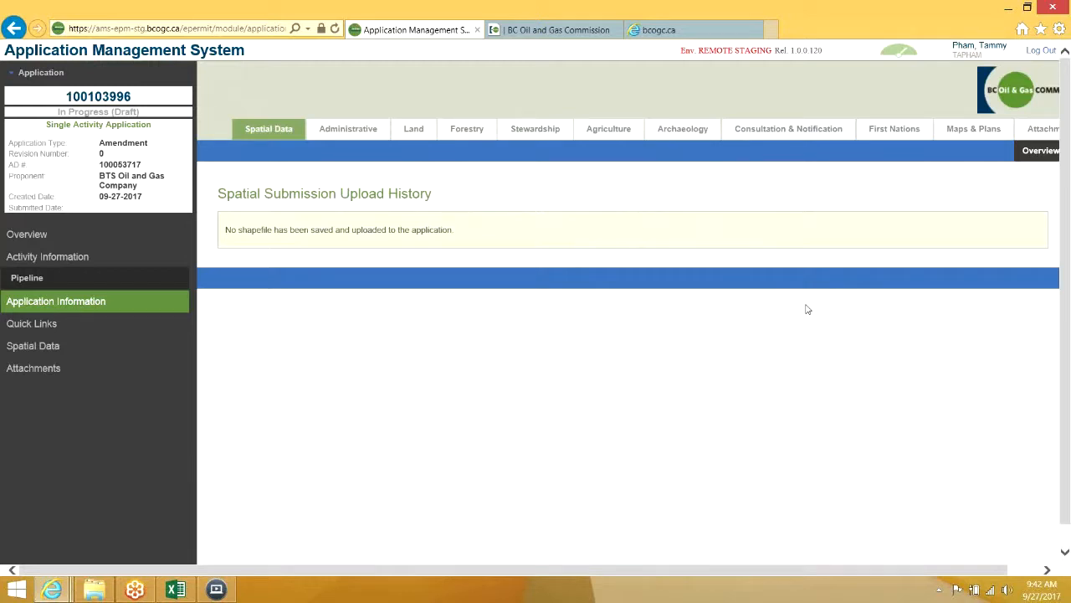
# Check the pipeline details and amendment summary showing the Technical change, then return to the Dashboard
pyautogui.click(109, 280)
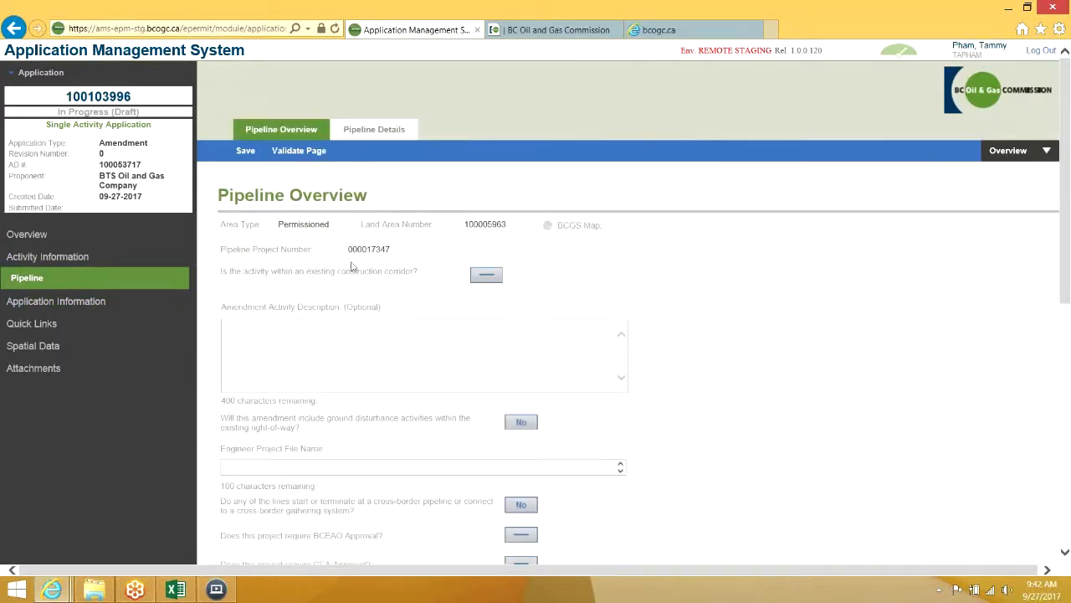
pyautogui.click(385, 132)
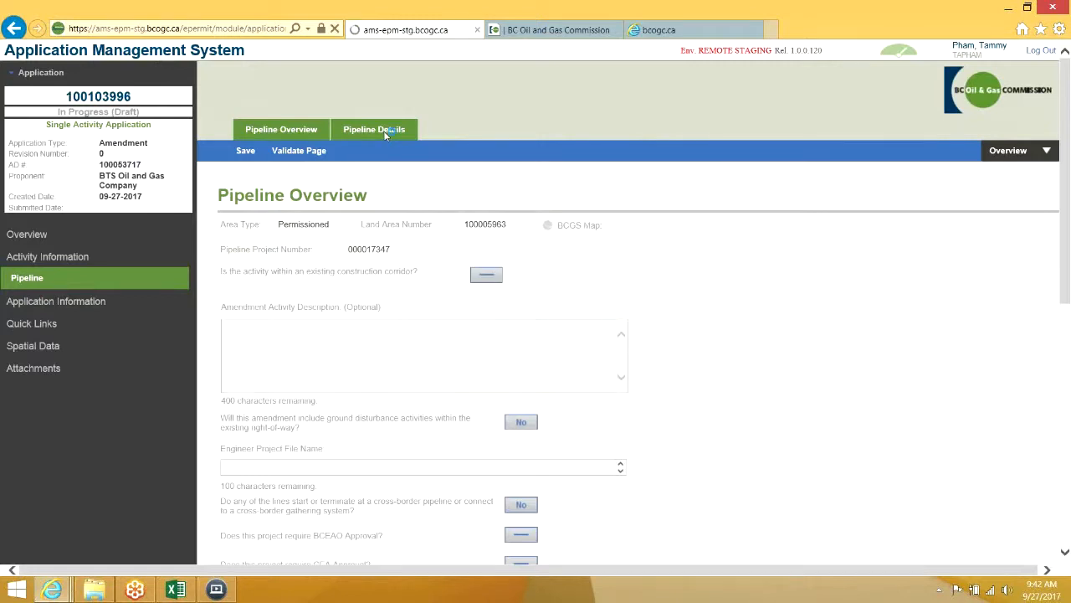
pyautogui.click(104, 236)
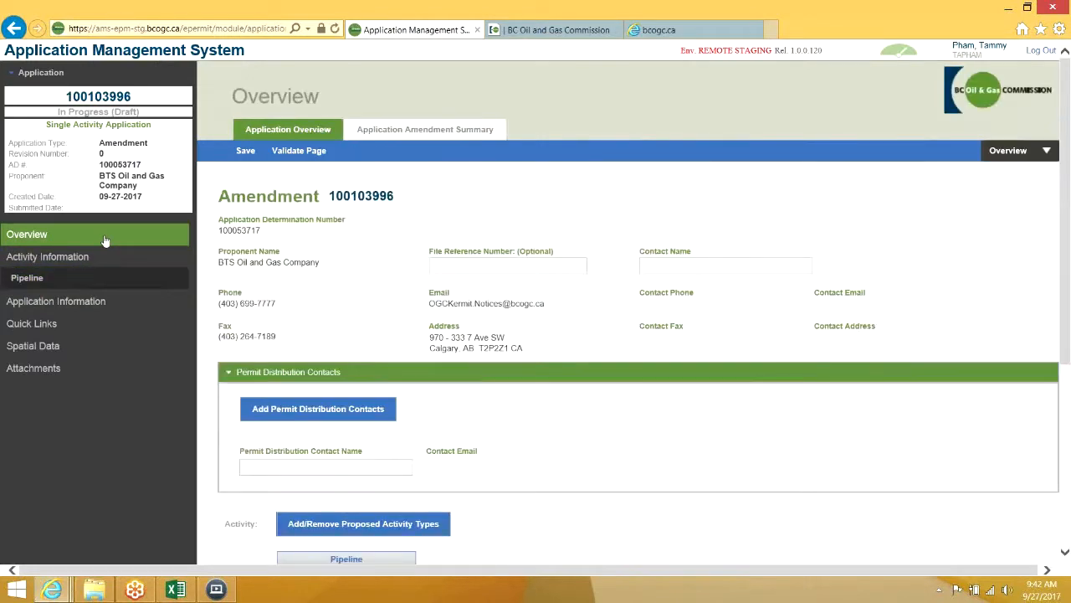
pyautogui.click(453, 135)
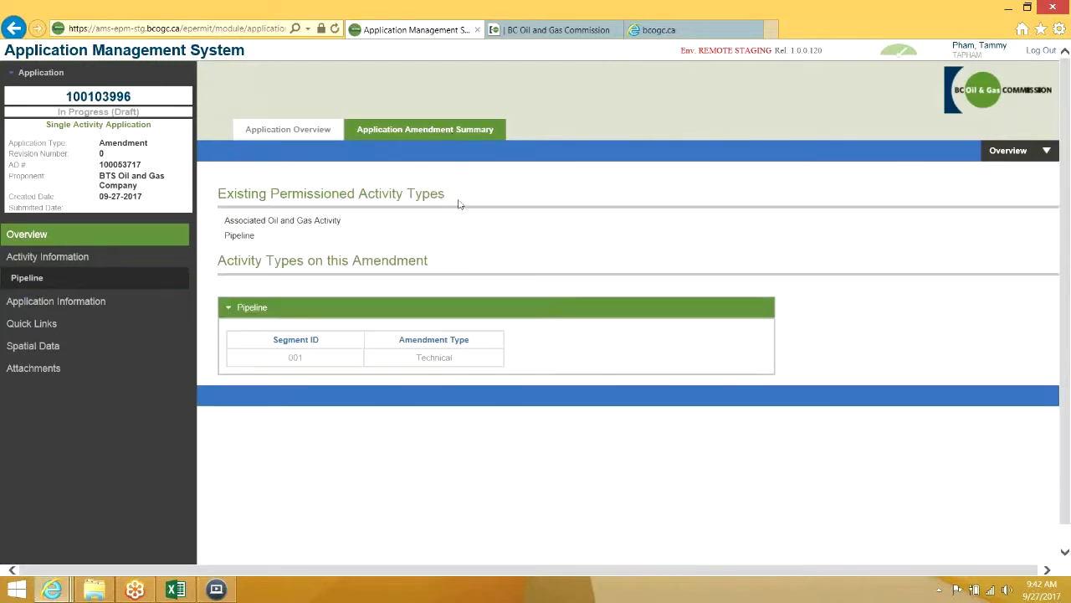
pyautogui.moveTo(236, 194); pyautogui.dragTo(313, 235)
pyautogui.click(315, 236)
pyautogui.click(913, 57)
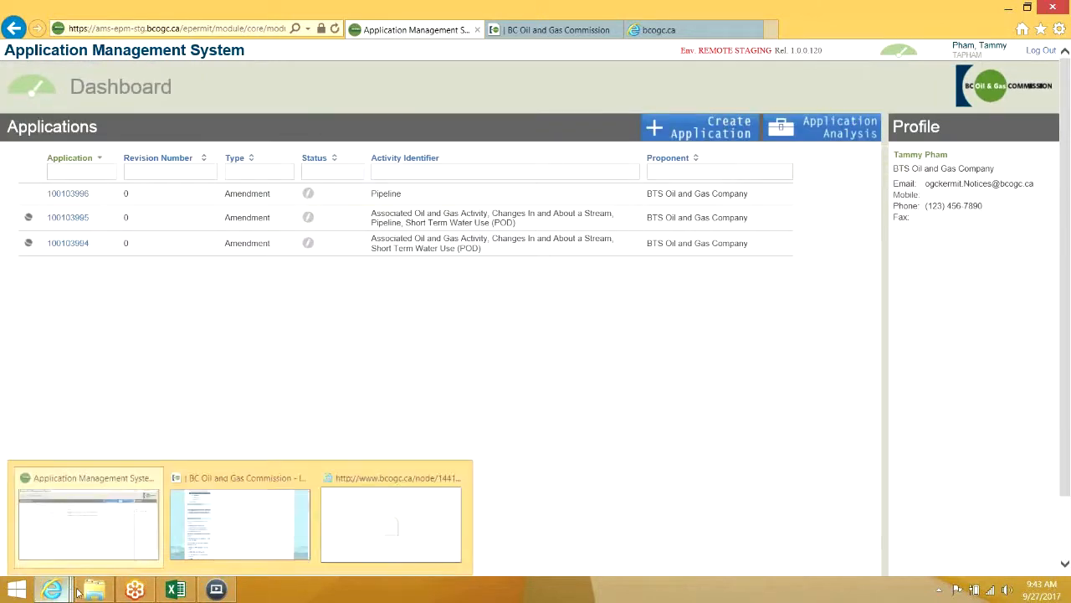
# Read the AMS manual from section 2.1 through section 2.2 on the Application Amendment Summary
pyautogui.click(673, 32)
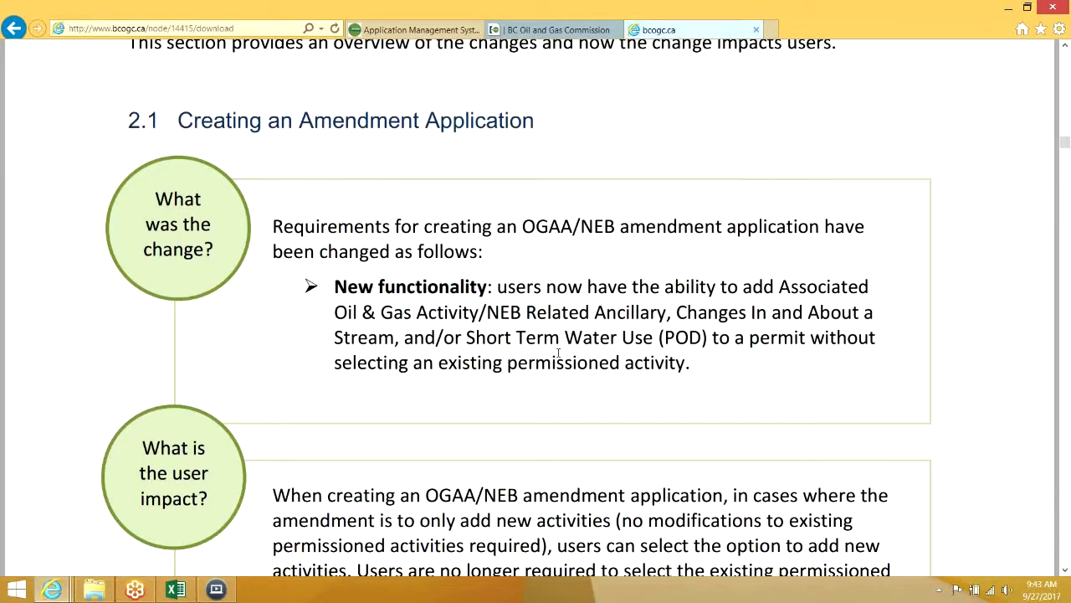
pyautogui.scroll(-1, 558, 353)
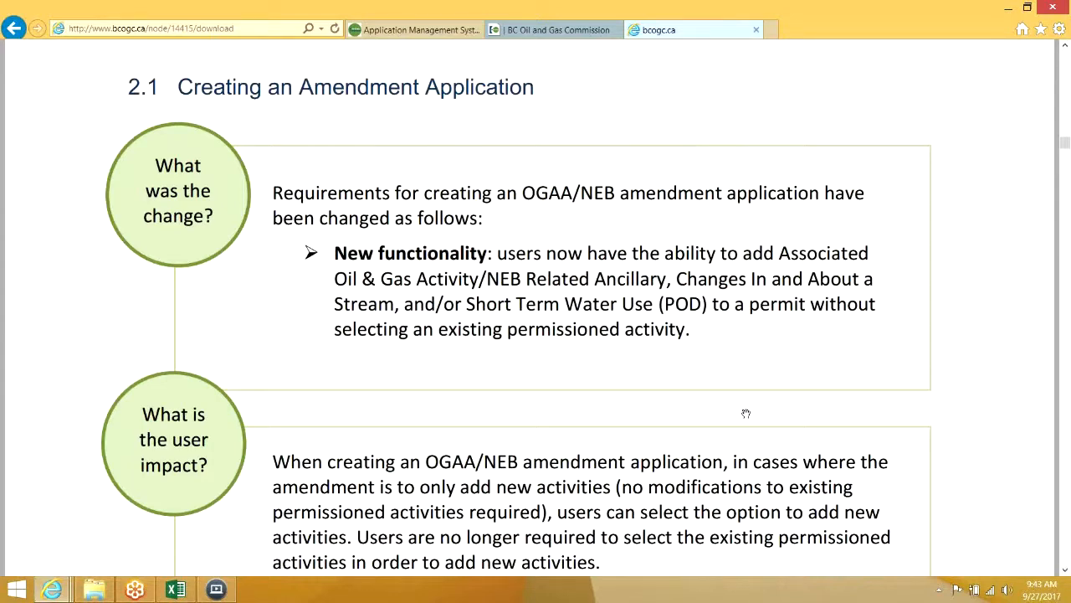
pyautogui.scroll(-10, 746, 414)
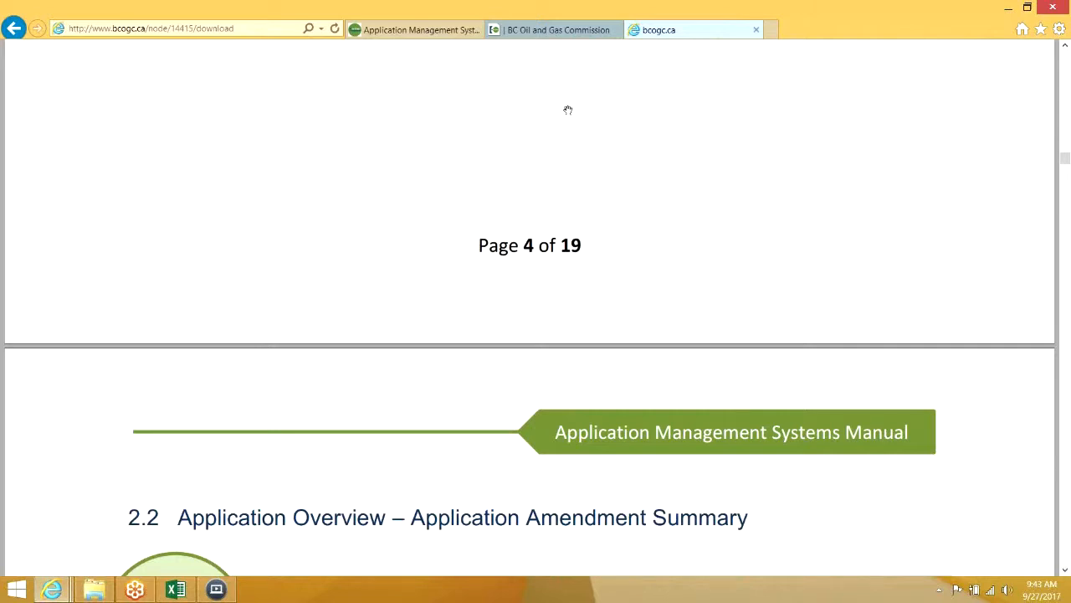
pyautogui.click(430, 31)
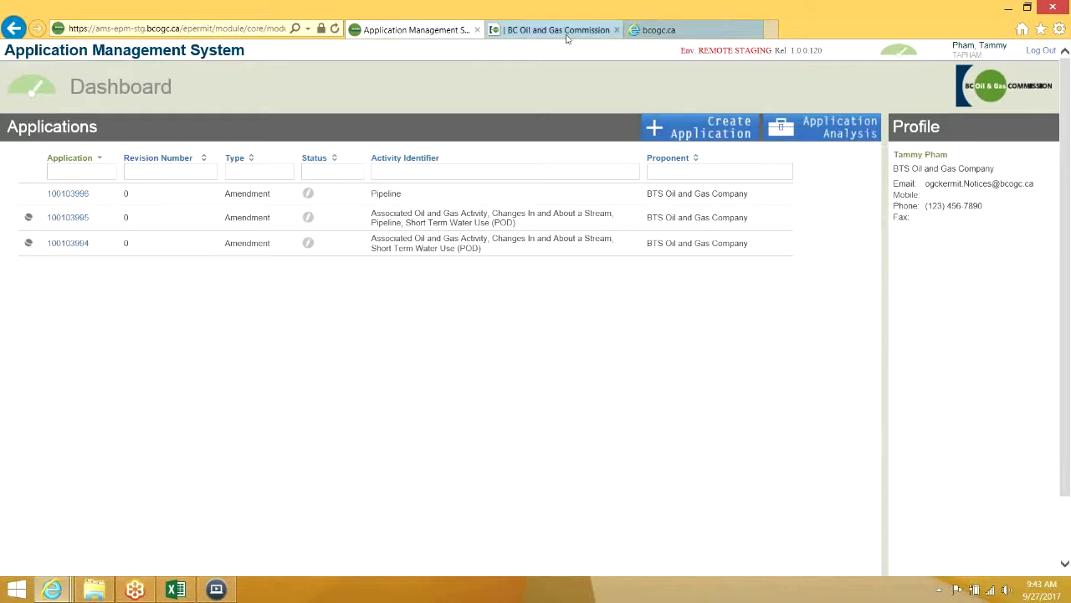
pyautogui.click(659, 30)
pyautogui.scroll(-1, 629, 337)
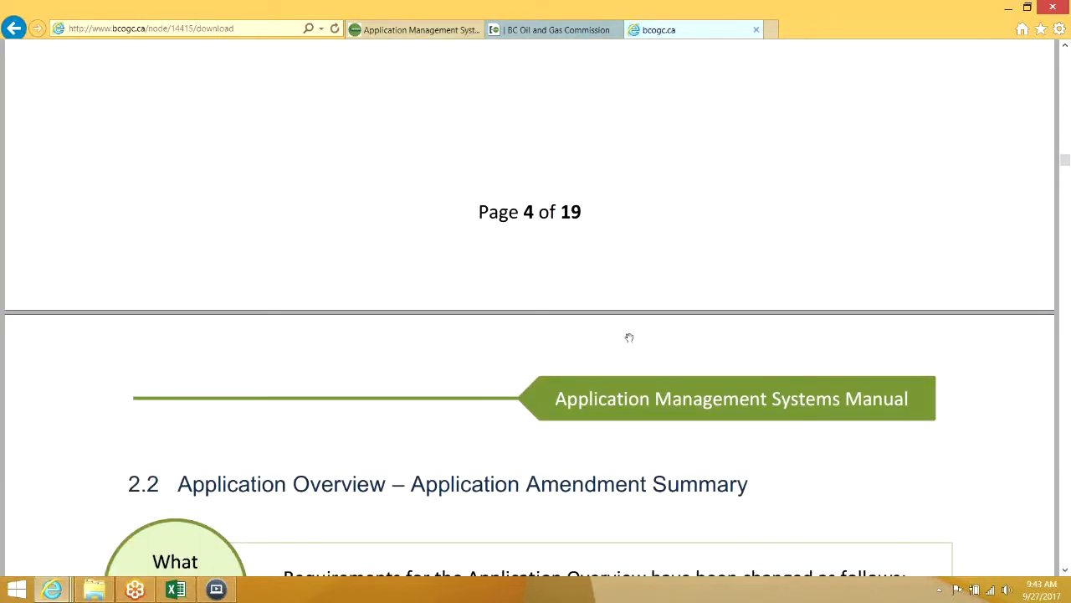
pyautogui.scroll(-7, 629, 337)
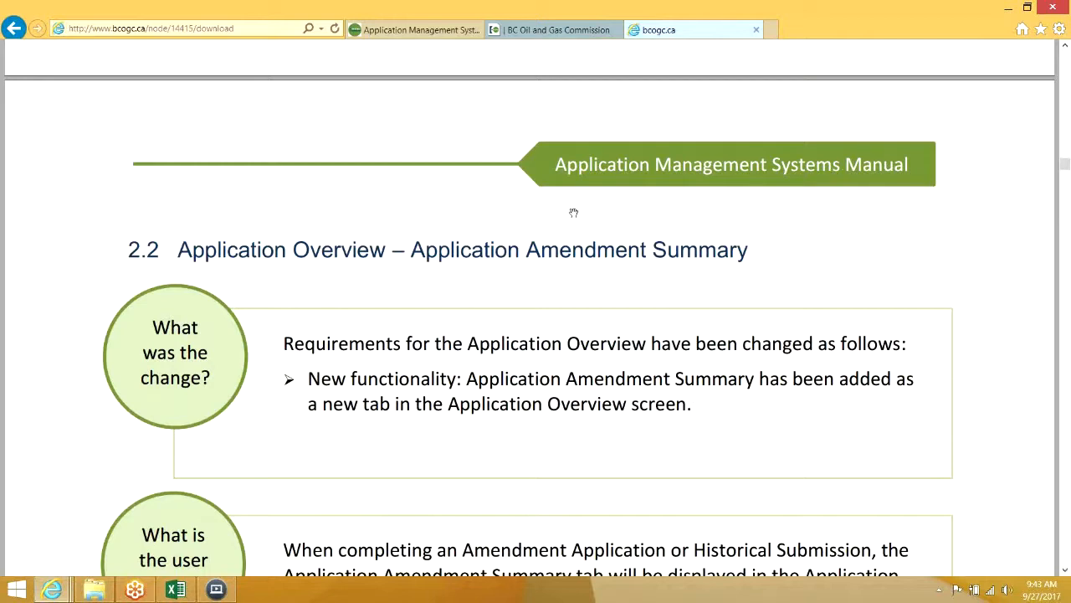
pyautogui.click(425, 37)
# Review application 100103995's Application Amendment Summary, then return to section 2.2 of the AMS manual
pyautogui.click(65, 197)
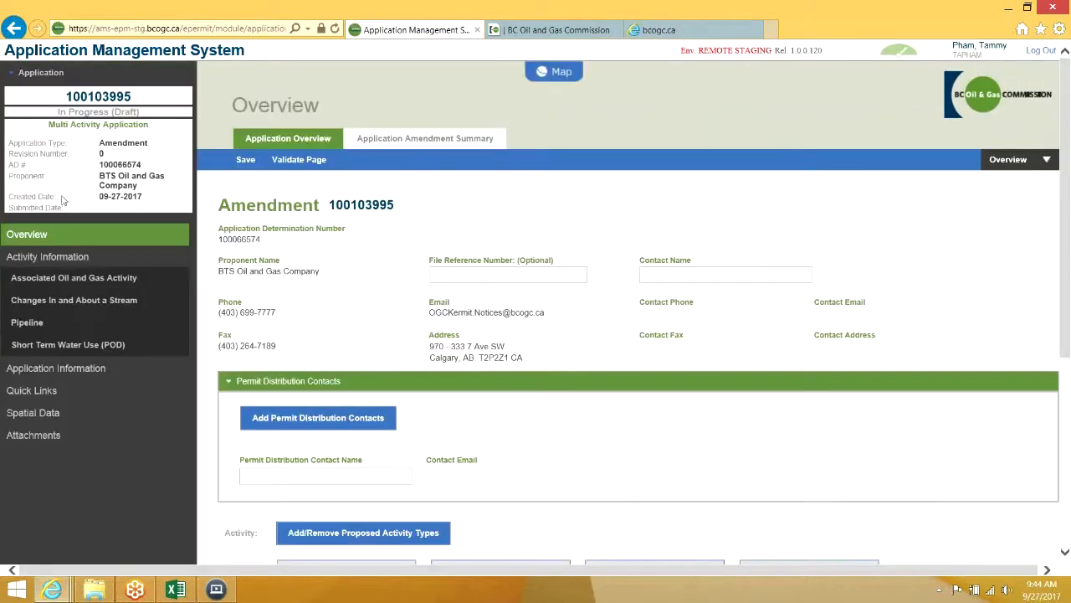
pyautogui.click(425, 140)
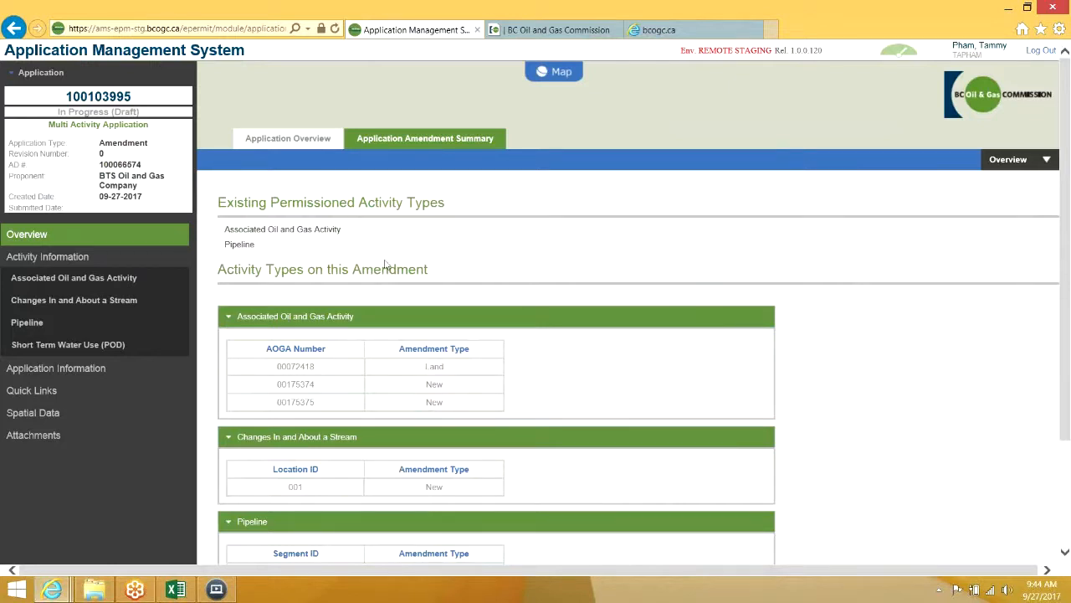
pyautogui.scroll(-1, 405, 299)
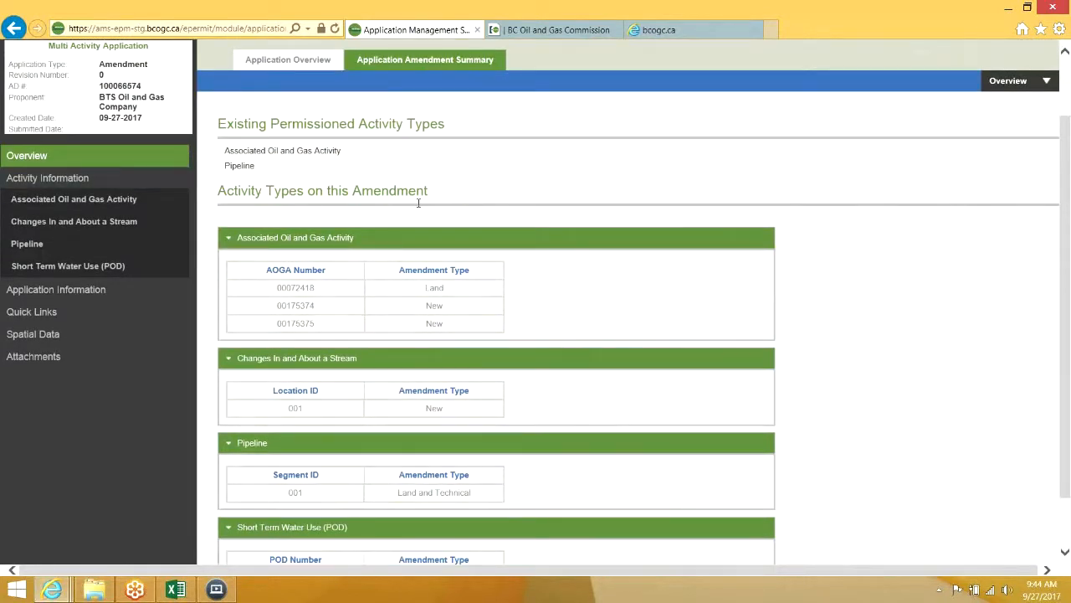
pyautogui.click(692, 31)
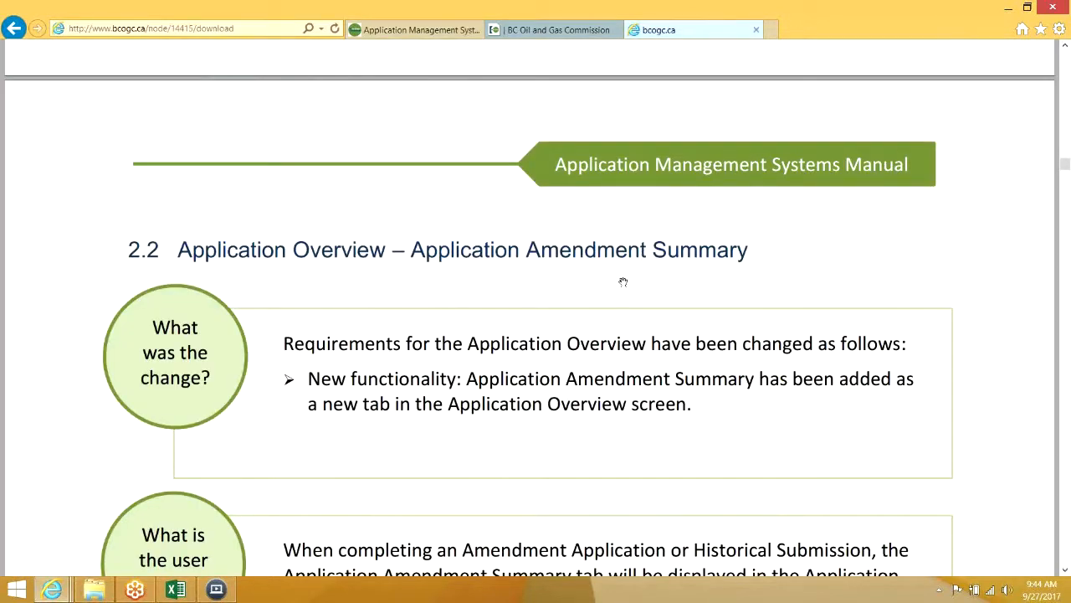